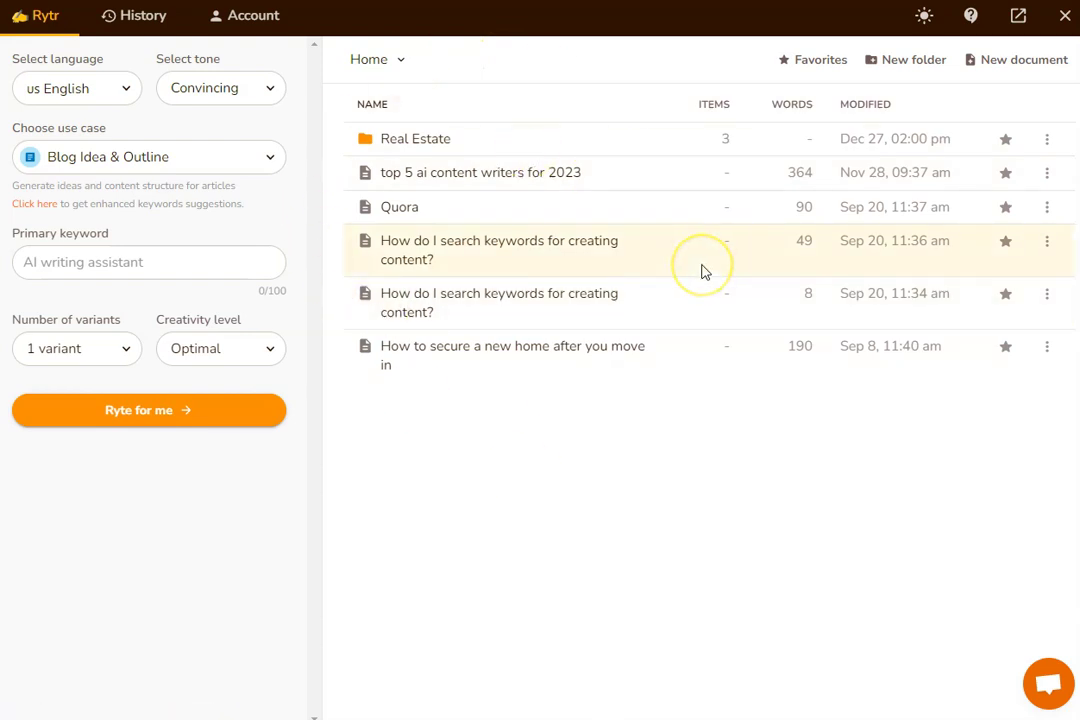
# - Open the account's credits page and review the monthly credit usage, the reset date and the subscription plan
pyautogui.click(247, 22)
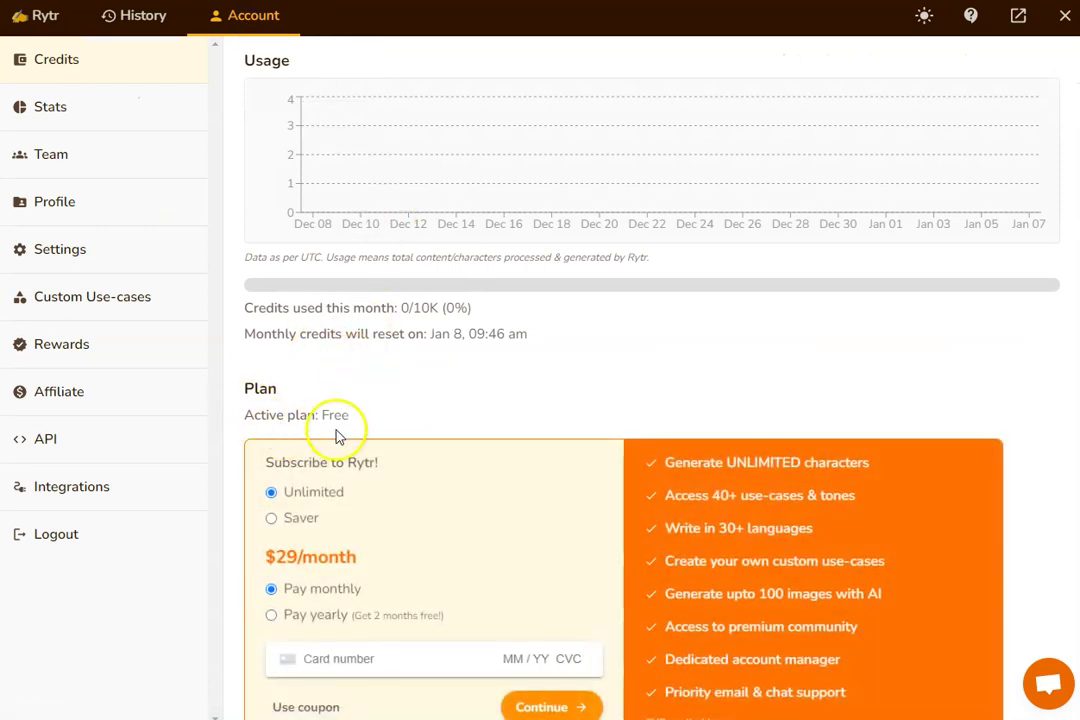
pyautogui.moveTo(362, 309); pyautogui.dragTo(490, 320)
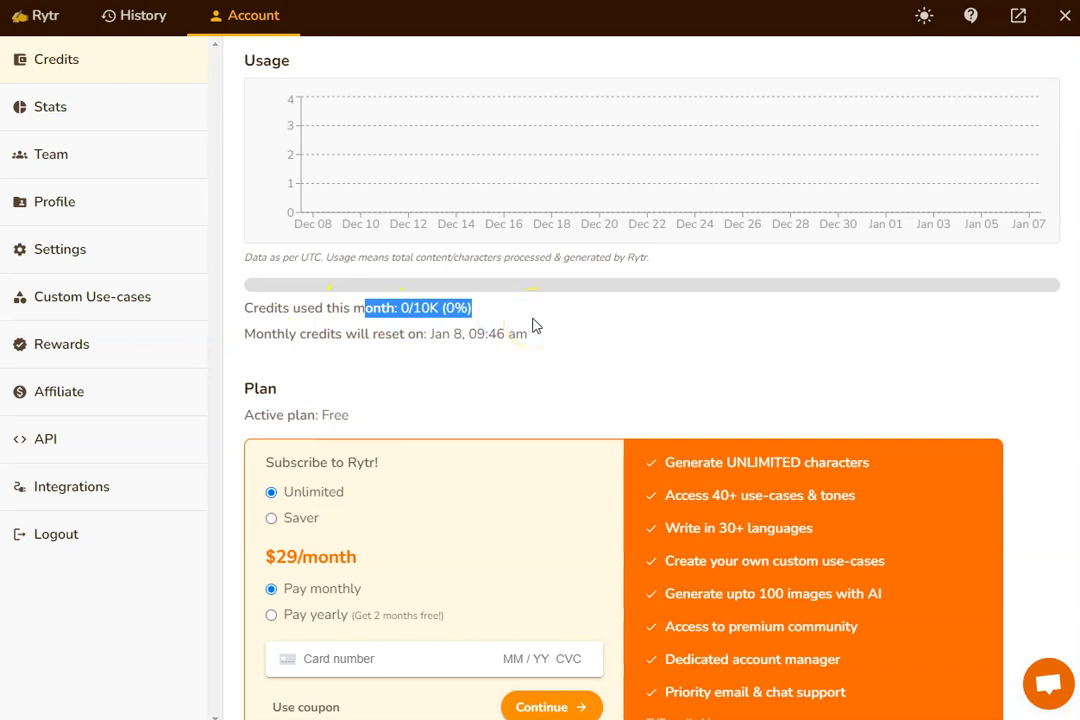
pyautogui.moveTo(545, 340); pyautogui.dragTo(415, 352)
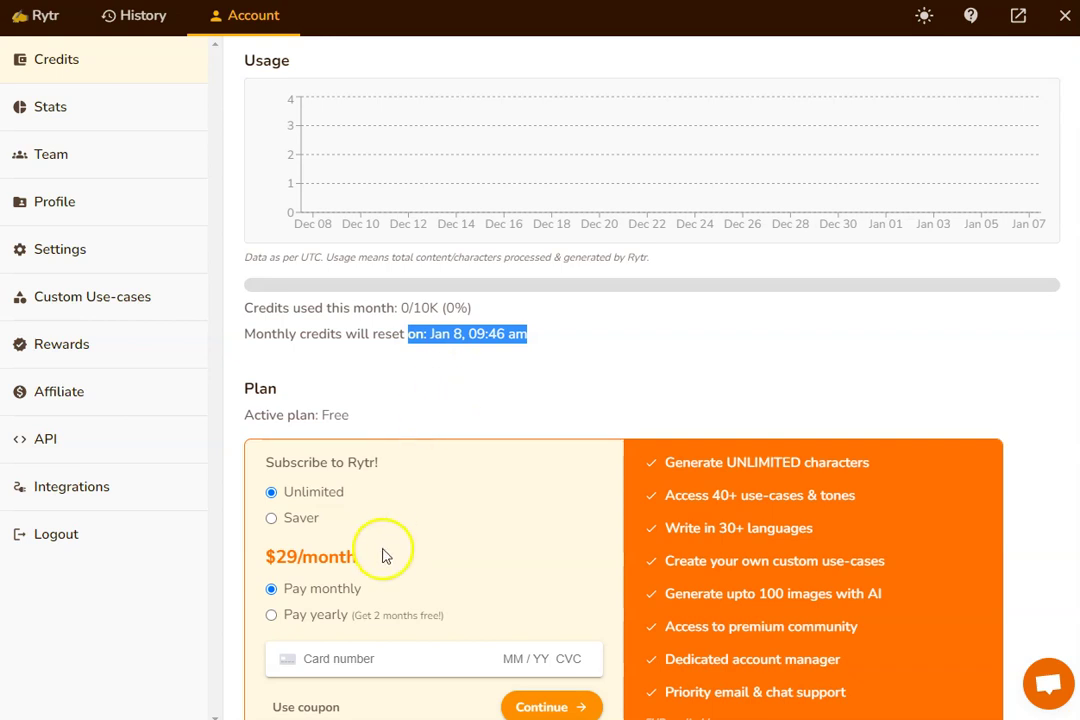
pyautogui.click(469, 430)
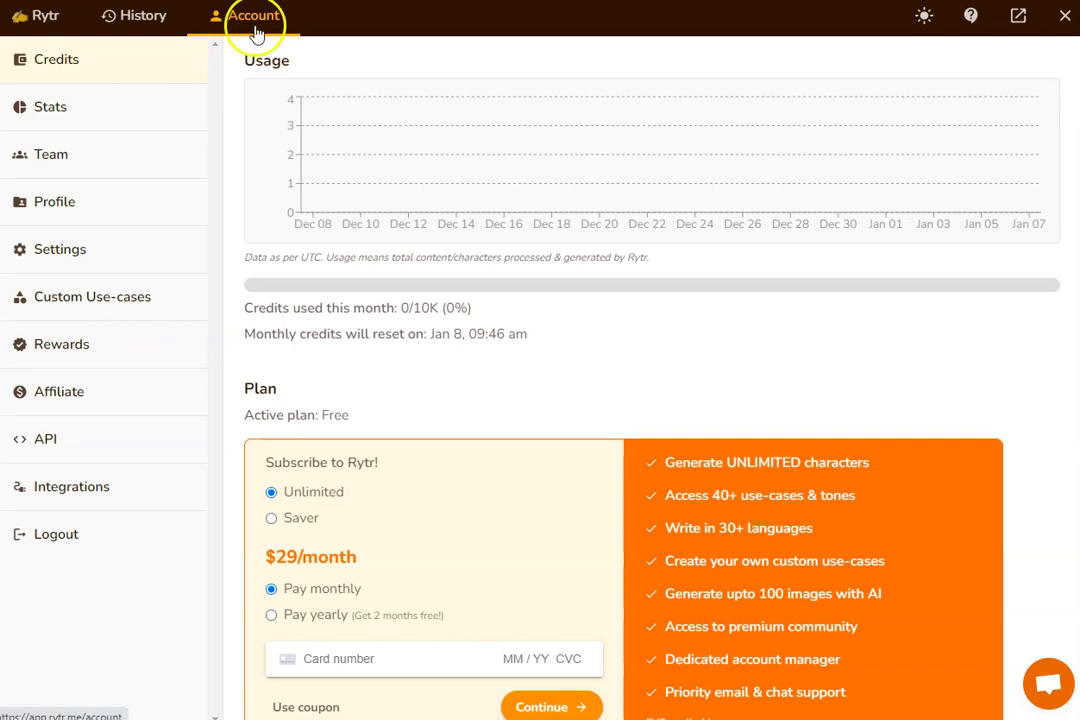
# - Return to the writing page and set the tone to Informative
pyautogui.click(43, 30)
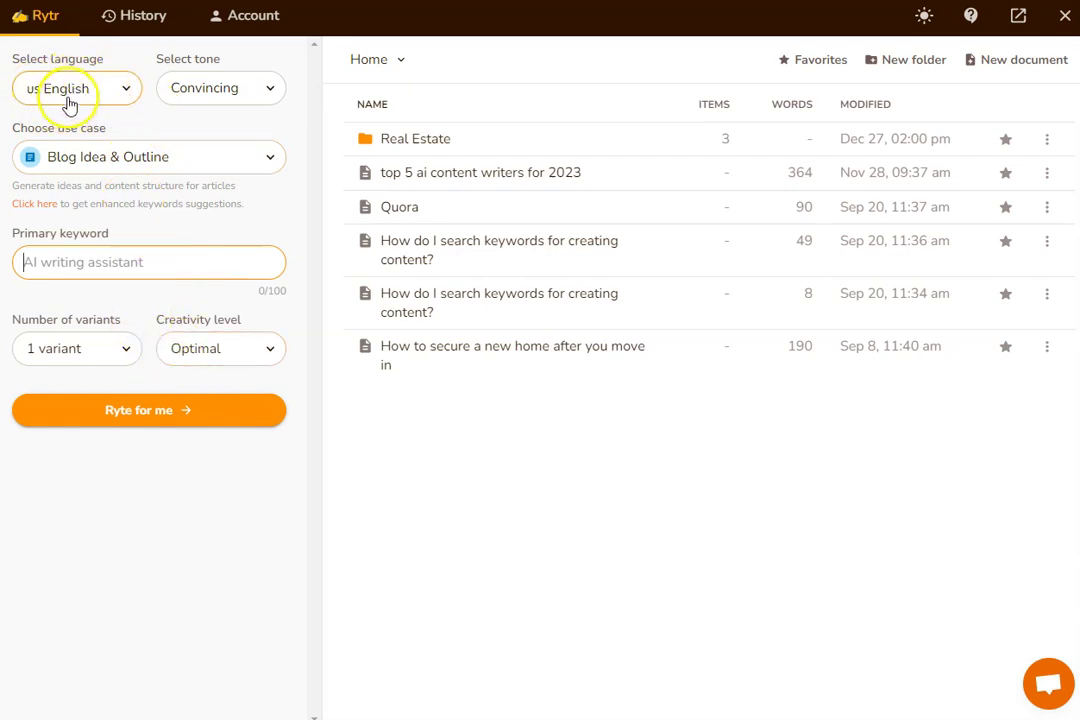
pyautogui.click(210, 87)
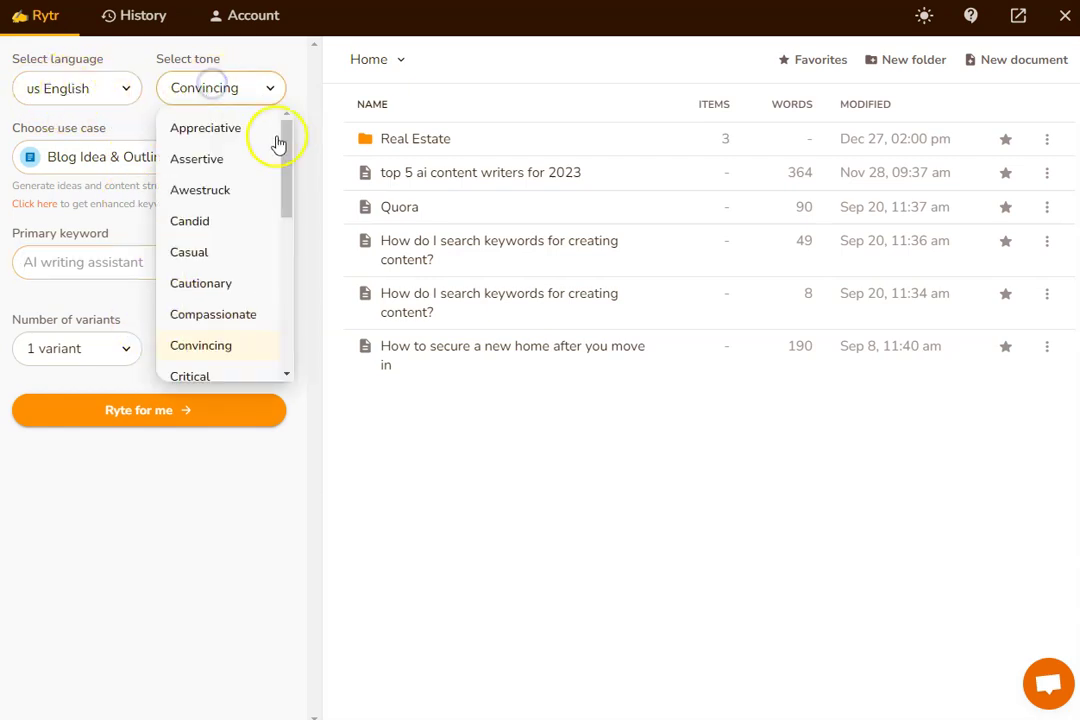
pyautogui.moveTo(284, 169); pyautogui.dragTo(280, 286)
pyautogui.click(207, 243)
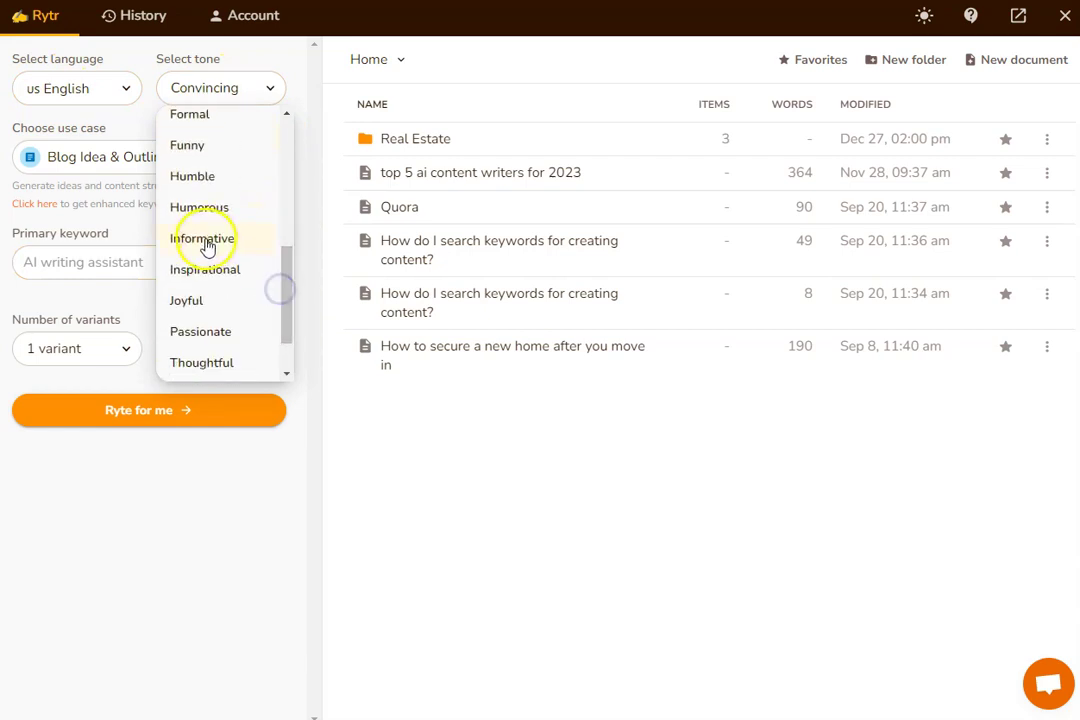
# - Look through the available use cases and choose Blog Idea & Outline
pyautogui.click(229, 166)
pyautogui.moveTo(296, 218); pyautogui.dragTo(310, 358)
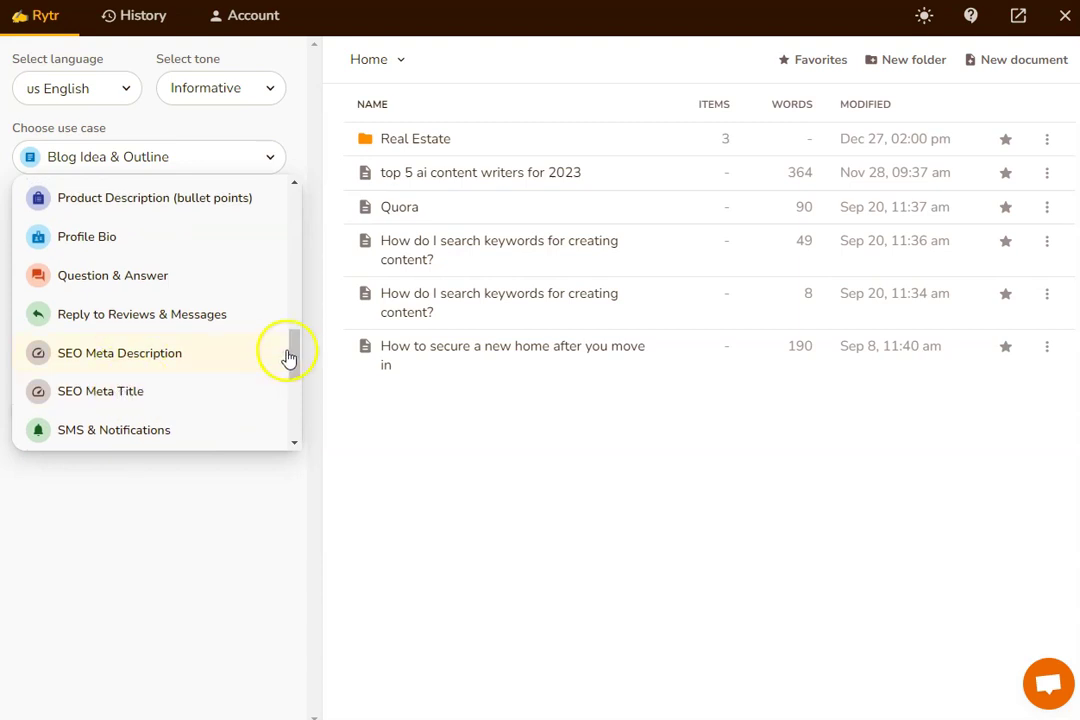
pyautogui.moveTo(293, 357); pyautogui.dragTo(301, 299)
pyautogui.click(304, 297)
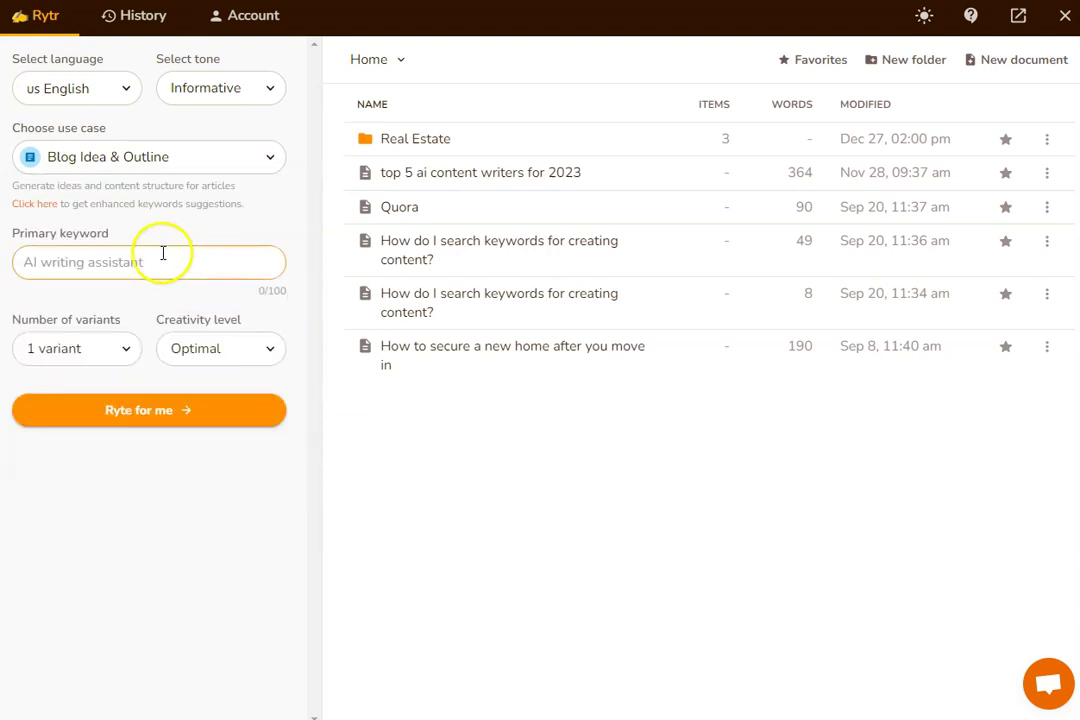
pyautogui.click(163, 158)
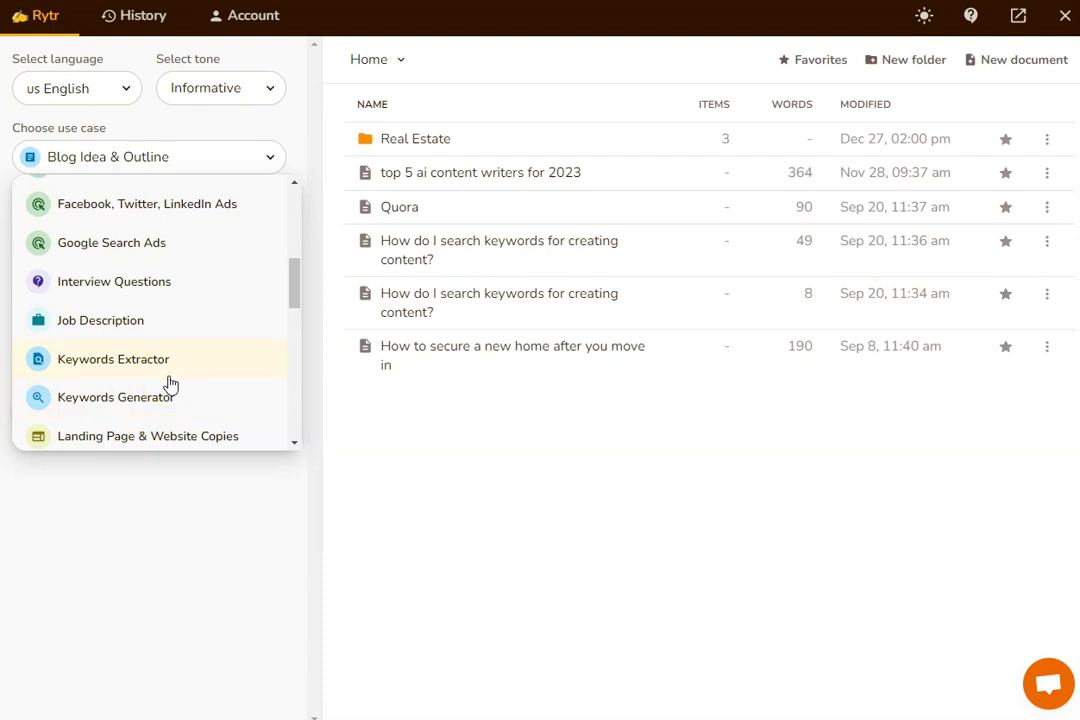
pyautogui.moveTo(296, 294); pyautogui.dragTo(301, 266)
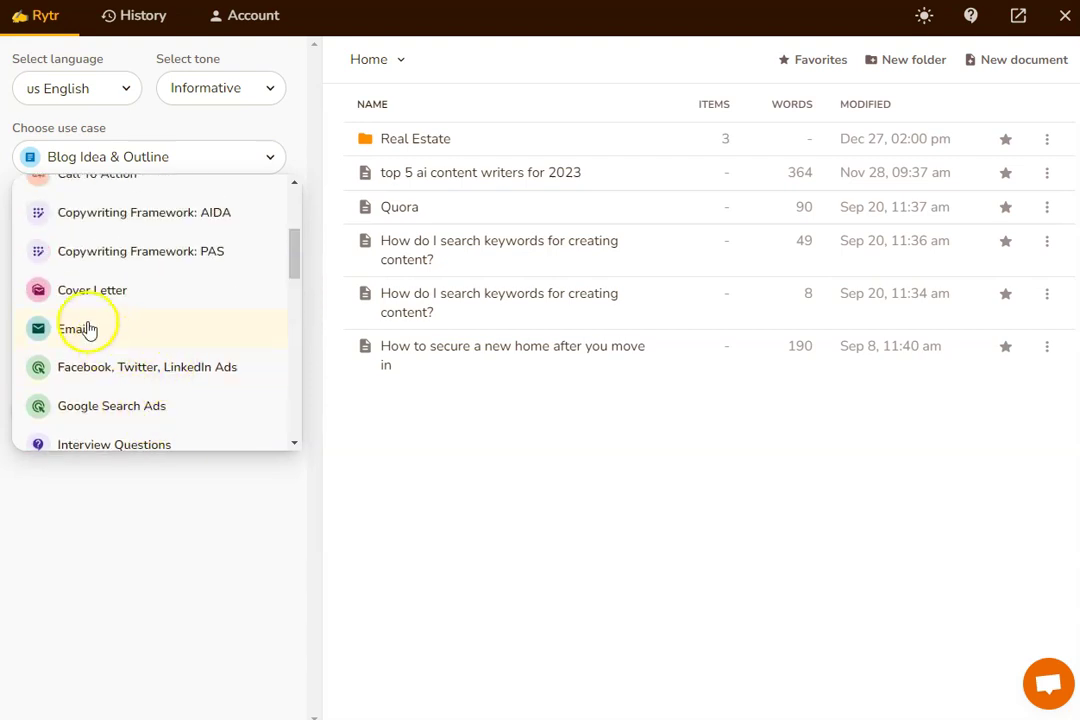
pyautogui.scroll(2, 294, 243)
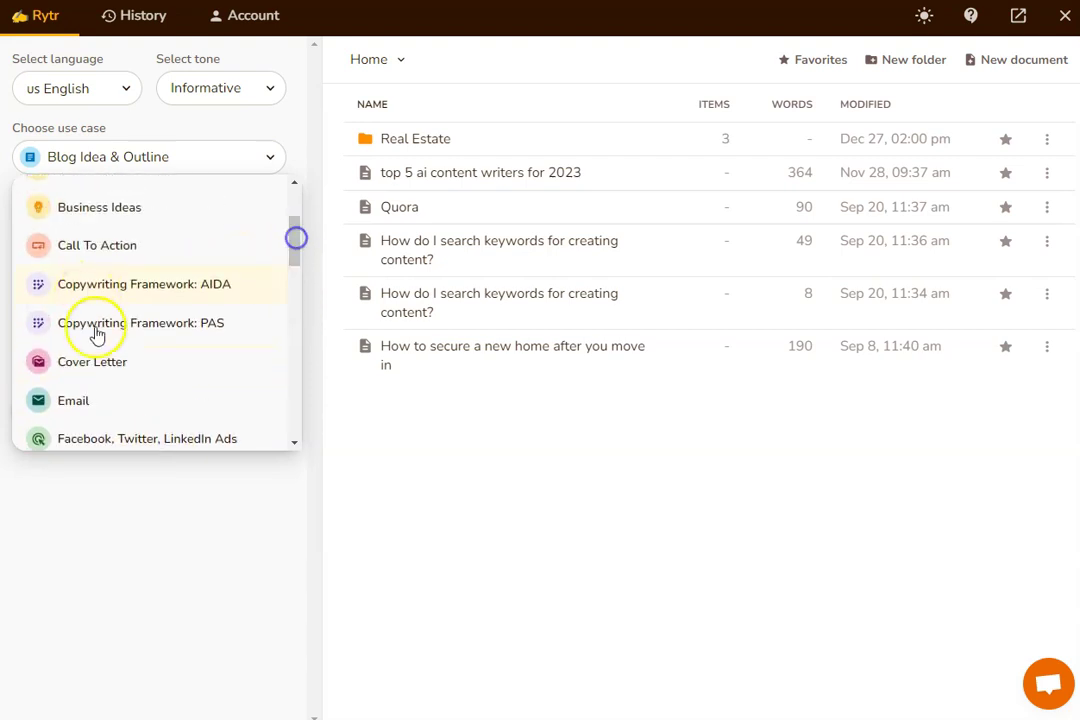
pyautogui.moveTo(292, 240); pyautogui.dragTo(303, 213)
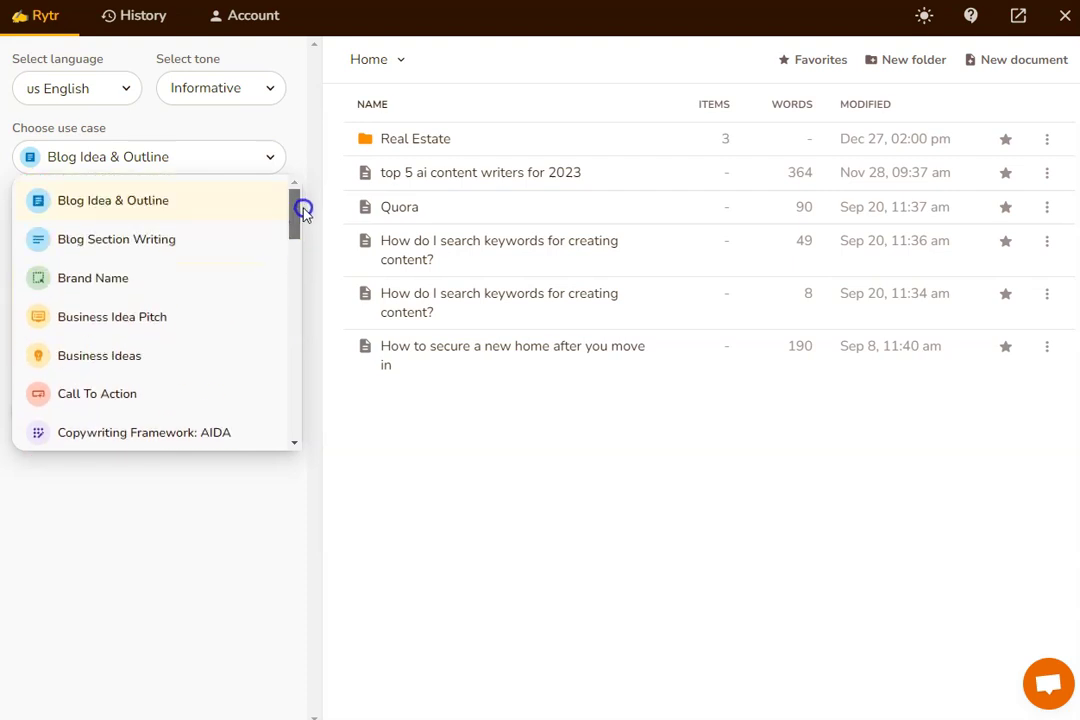
pyautogui.click(124, 202)
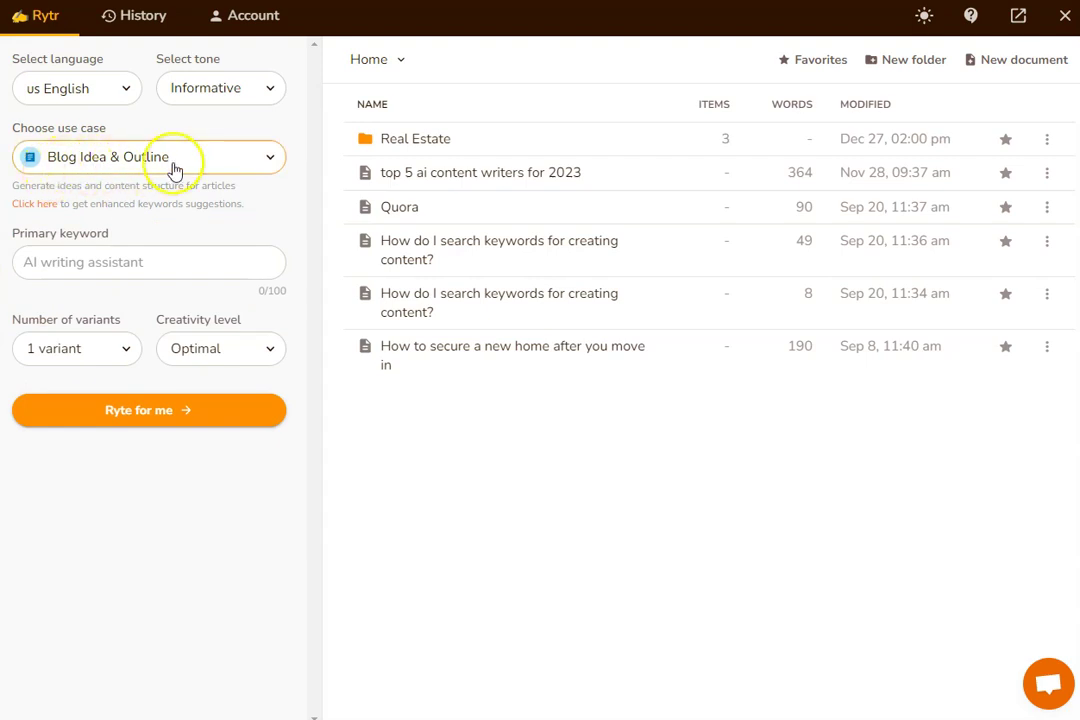
# - Enter "how to find the best savings account in 2023" as the primary keyword
pyautogui.click(143, 269)
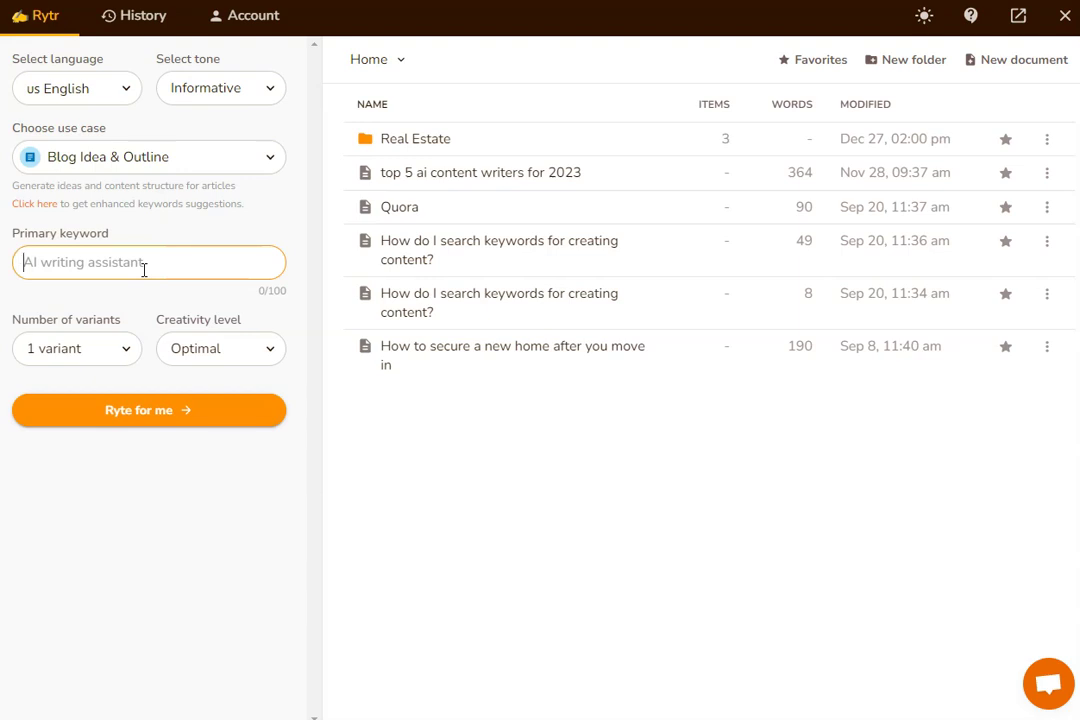
pyautogui.write('how')
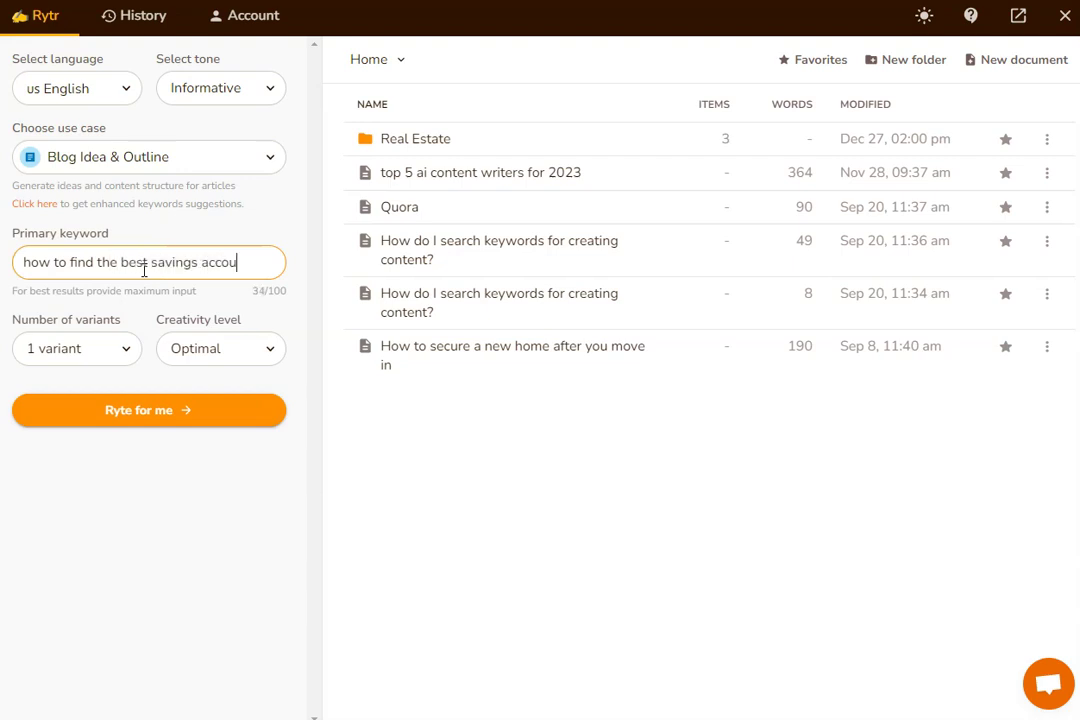
pyautogui.write('n 2023')
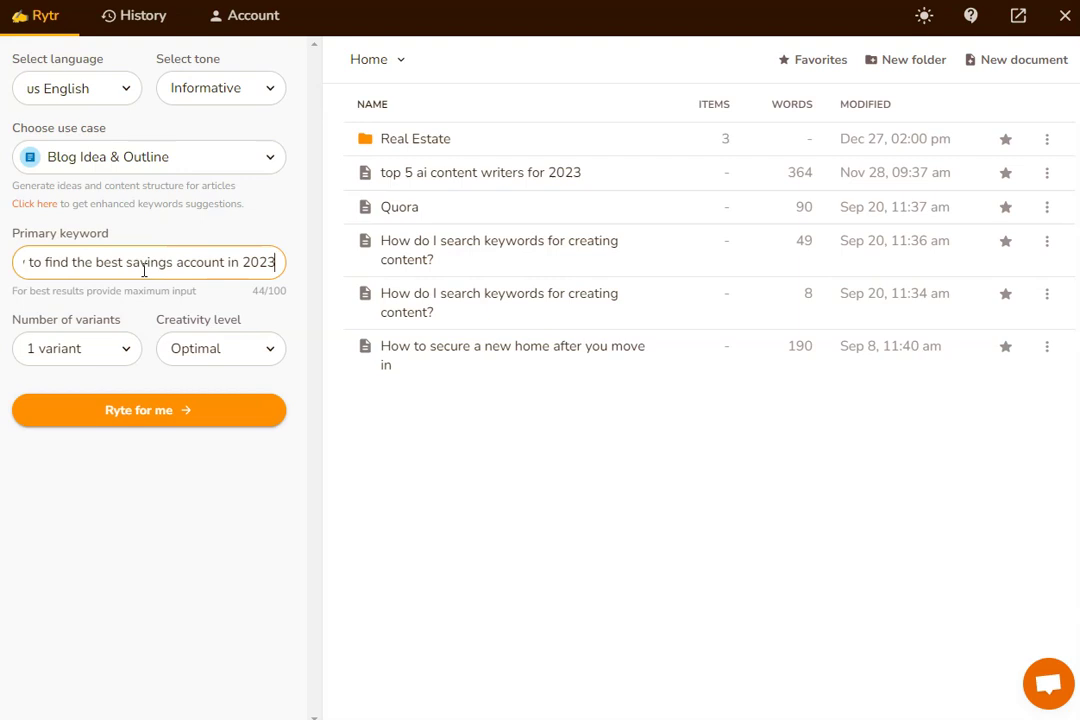
# - Check the available choices for the number of variants without changing the selection
pyautogui.click(117, 352)
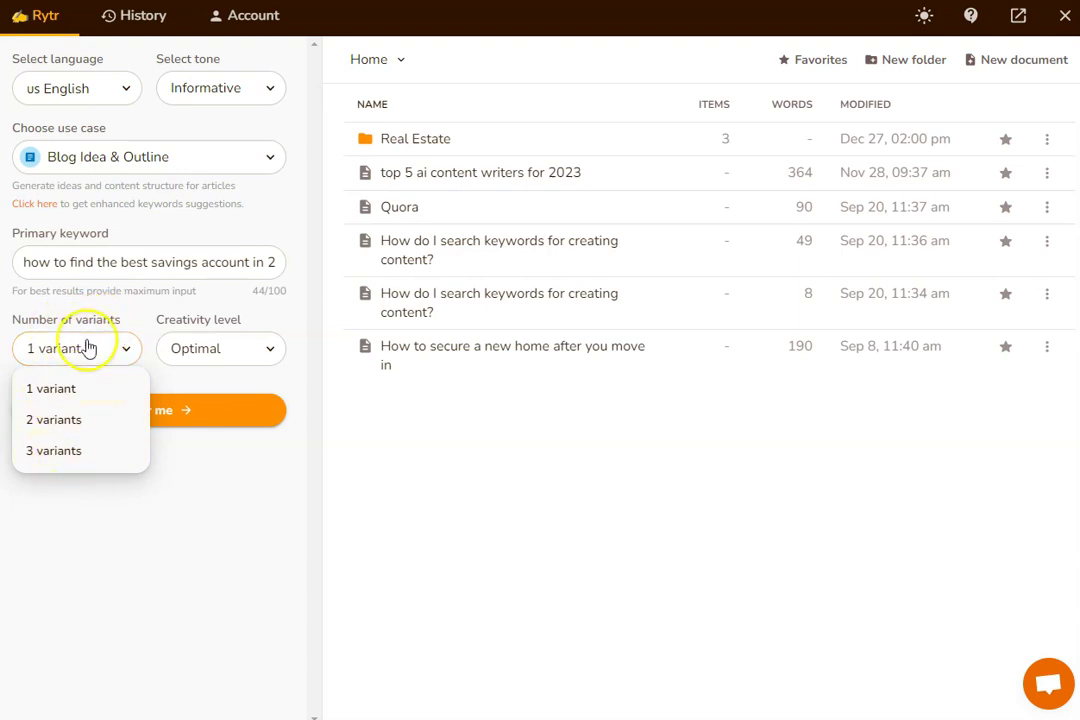
pyautogui.click(149, 314)
pyautogui.click(45, 358)
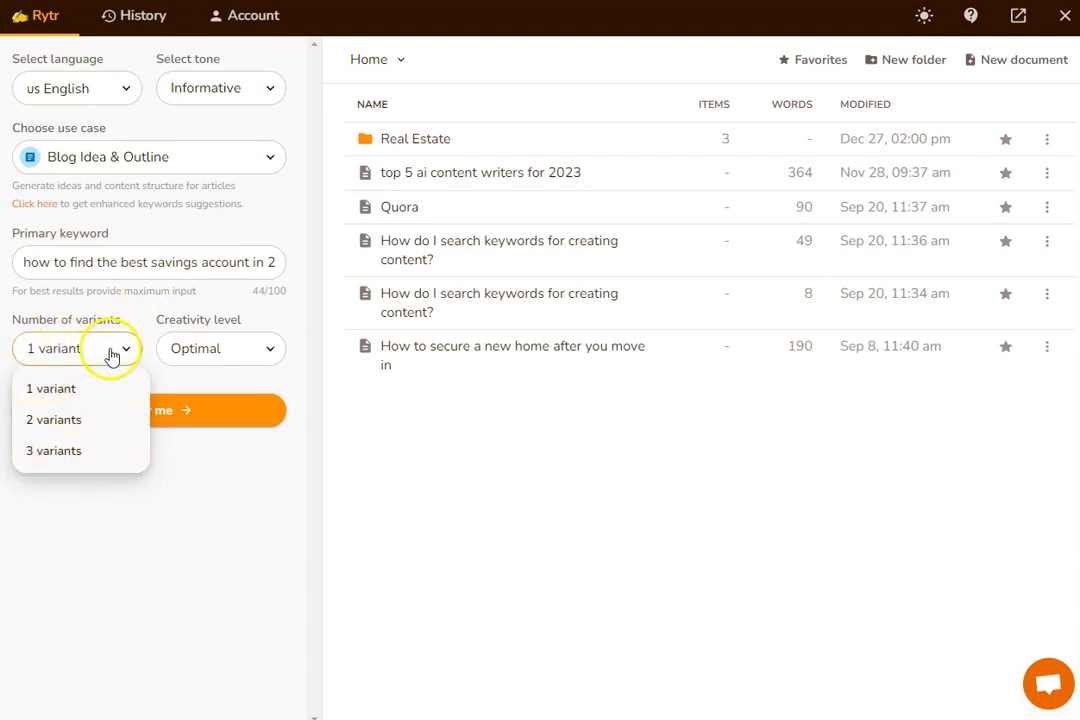
pyautogui.click(161, 330)
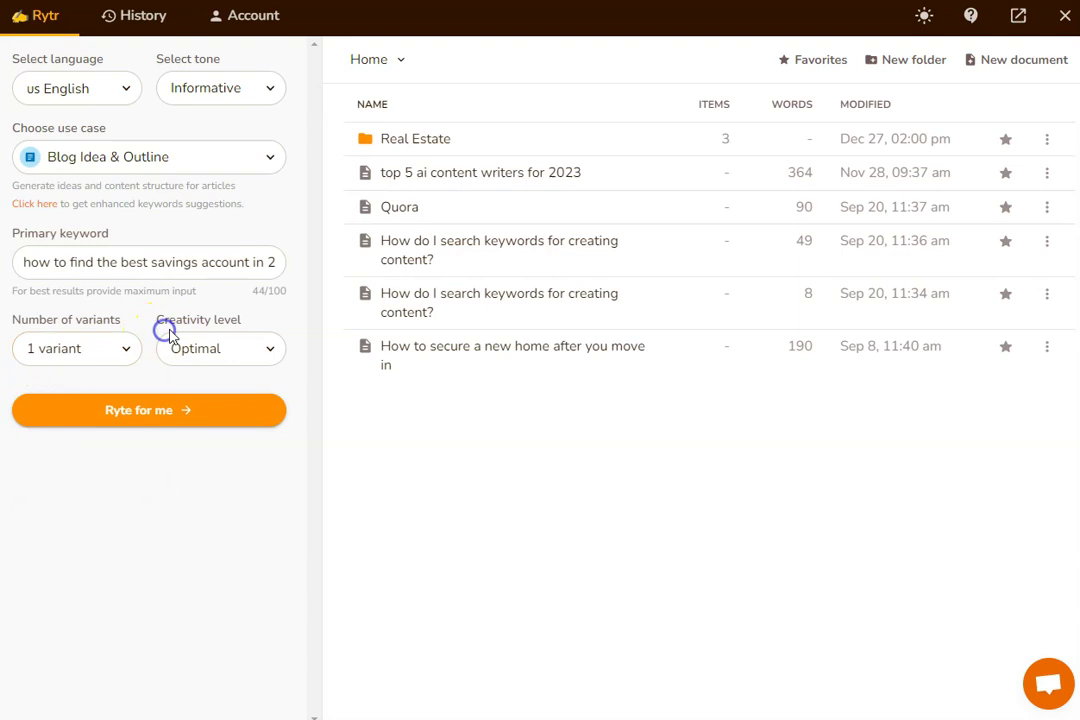
# - Choose the Optimal creativity level and generate the blog outline
pyautogui.click(255, 352)
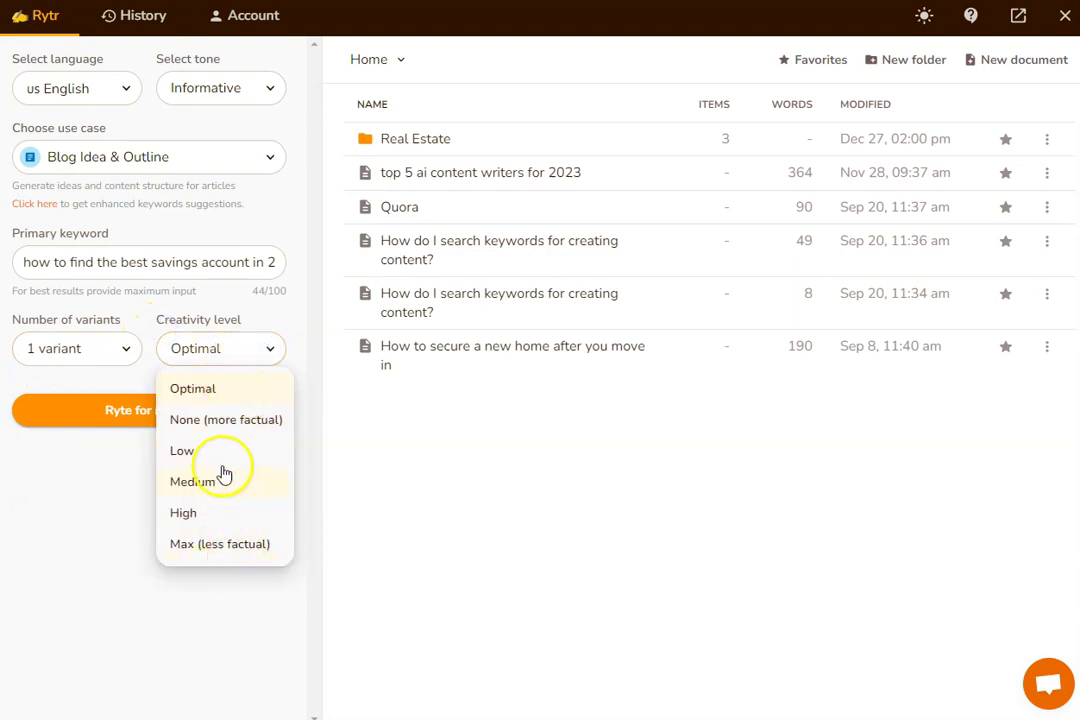
pyautogui.click(210, 388)
pyautogui.click(163, 416)
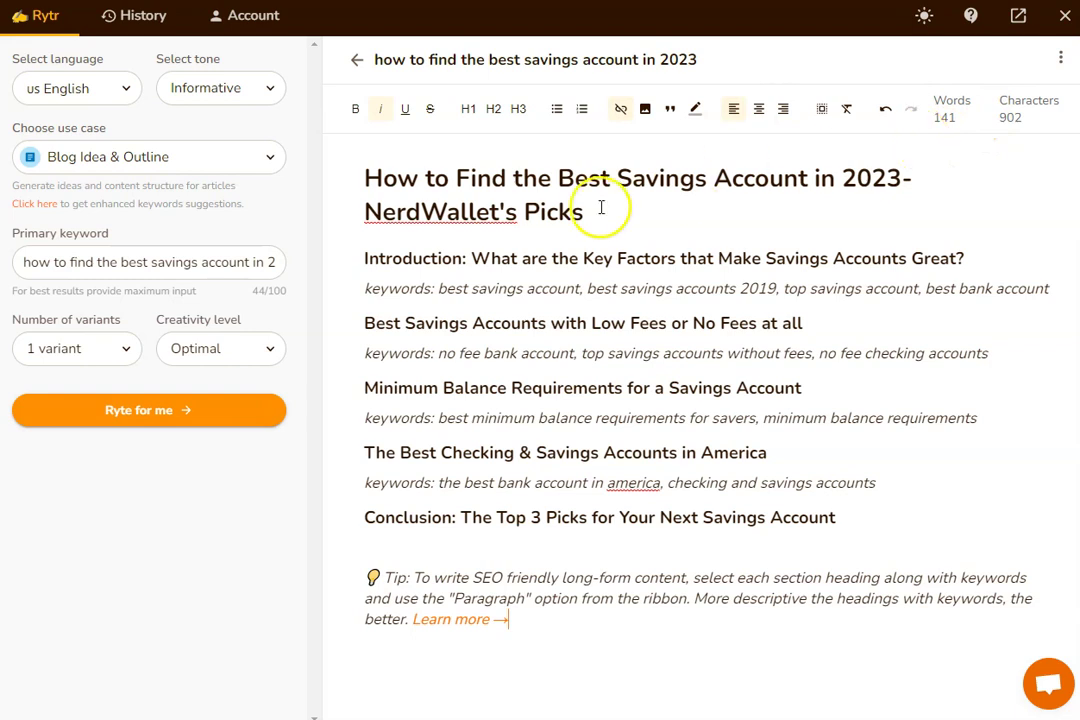
# - Switch the use case to Blog Section Writing and enter "What are the Key Factors that Make Savings Accounts Great?" as the section topic
pyautogui.click(211, 159)
pyautogui.click(180, 237)
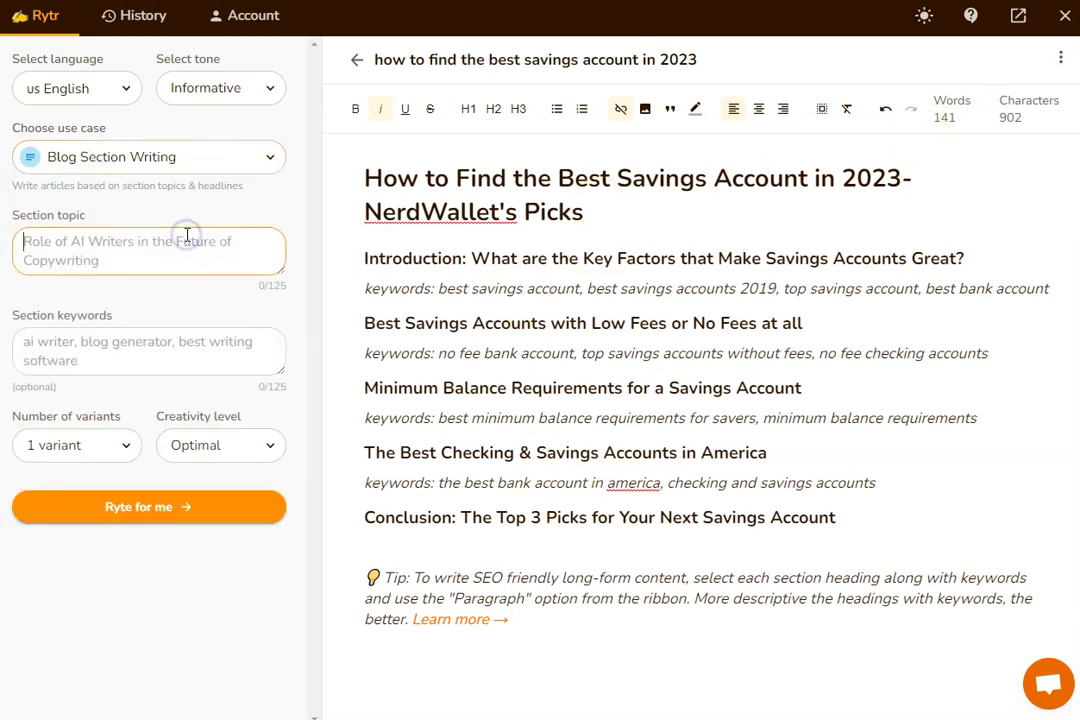
pyautogui.moveTo(471, 258); pyautogui.dragTo(934, 259)
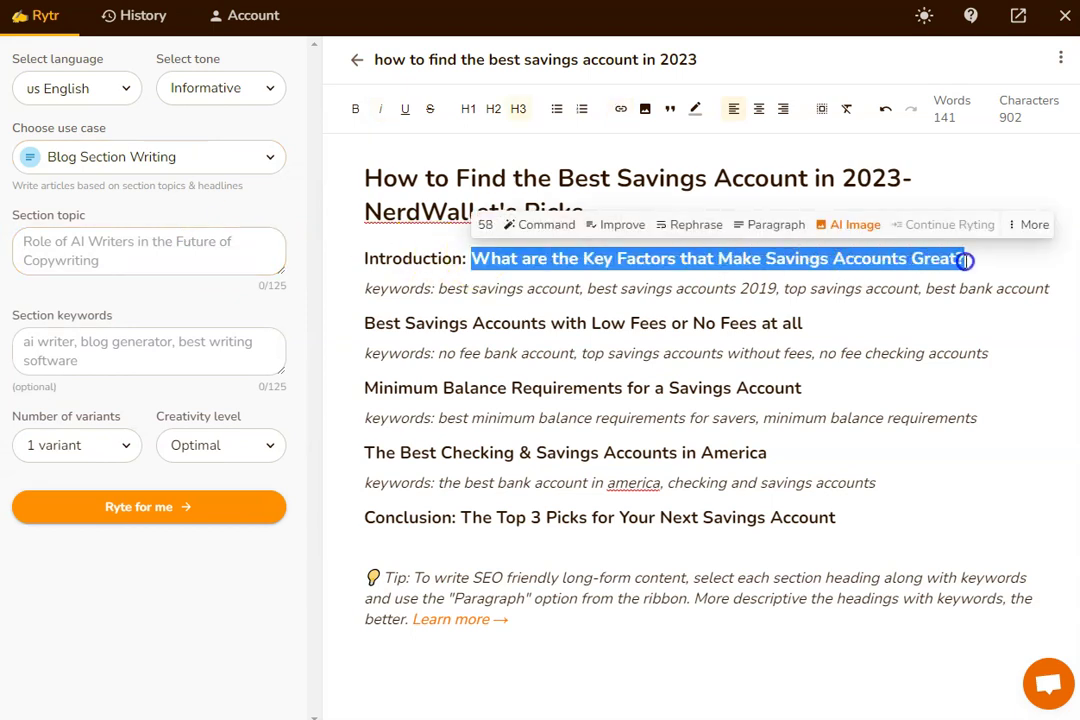
pyautogui.click(200, 248)
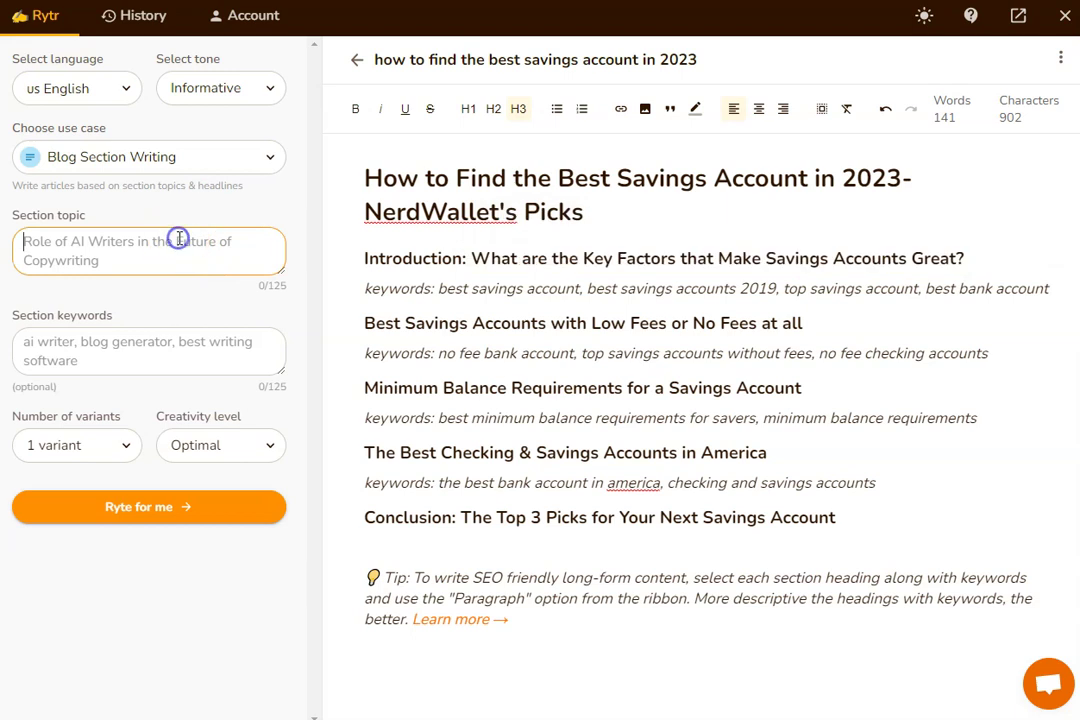
pyautogui.write('What are the Key Factors that Make Savings Accounts Great?')
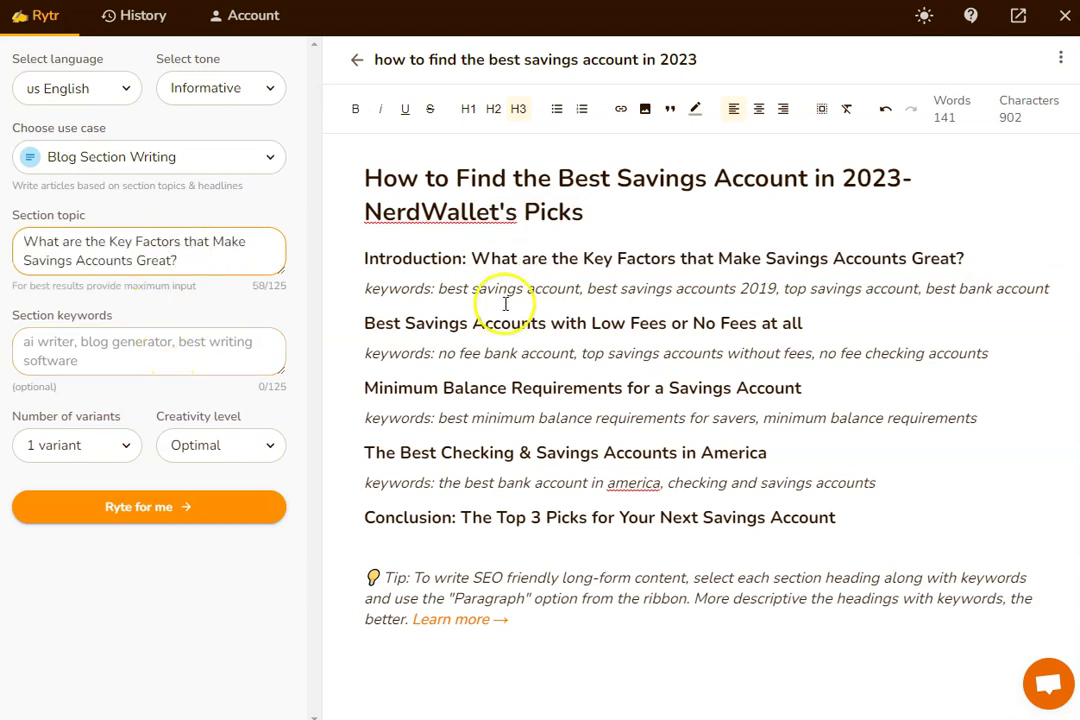
# - Copy the introduction's keywords from the outline into the section keywords and generate the section text at the document's end
pyautogui.moveTo(437, 289); pyautogui.dragTo(1060, 288)
pyautogui.hotkey('ctrl', 'c')
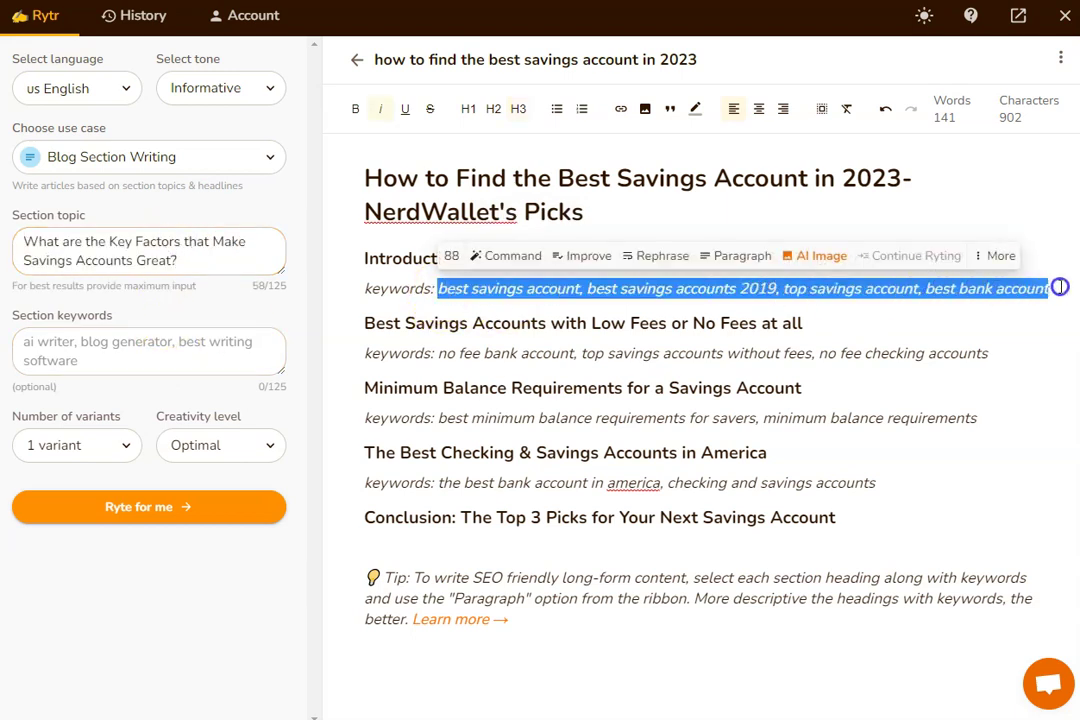
pyautogui.click(147, 345)
pyautogui.hotkey('ctrl', 'v')
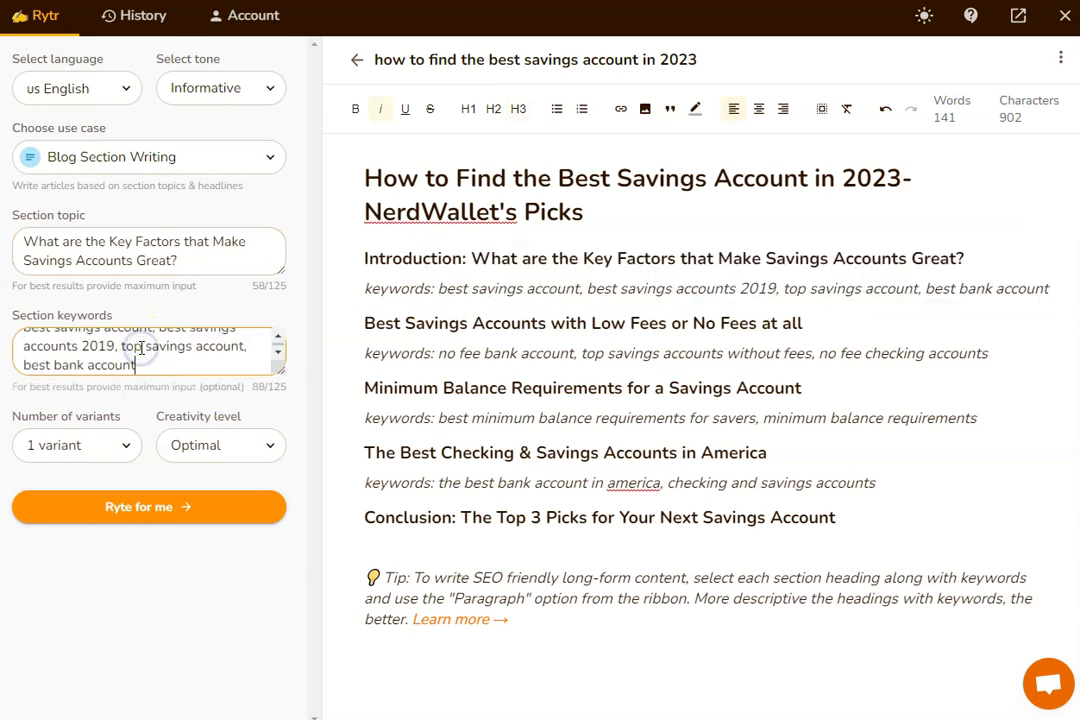
pyautogui.click(441, 643)
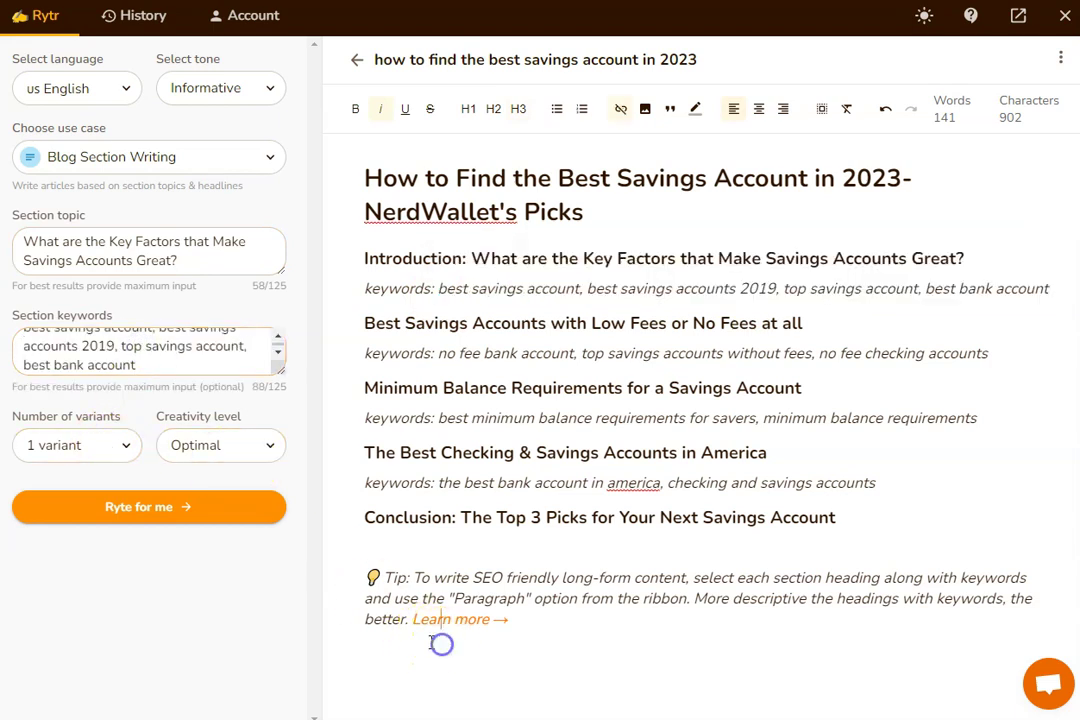
pyautogui.click(197, 507)
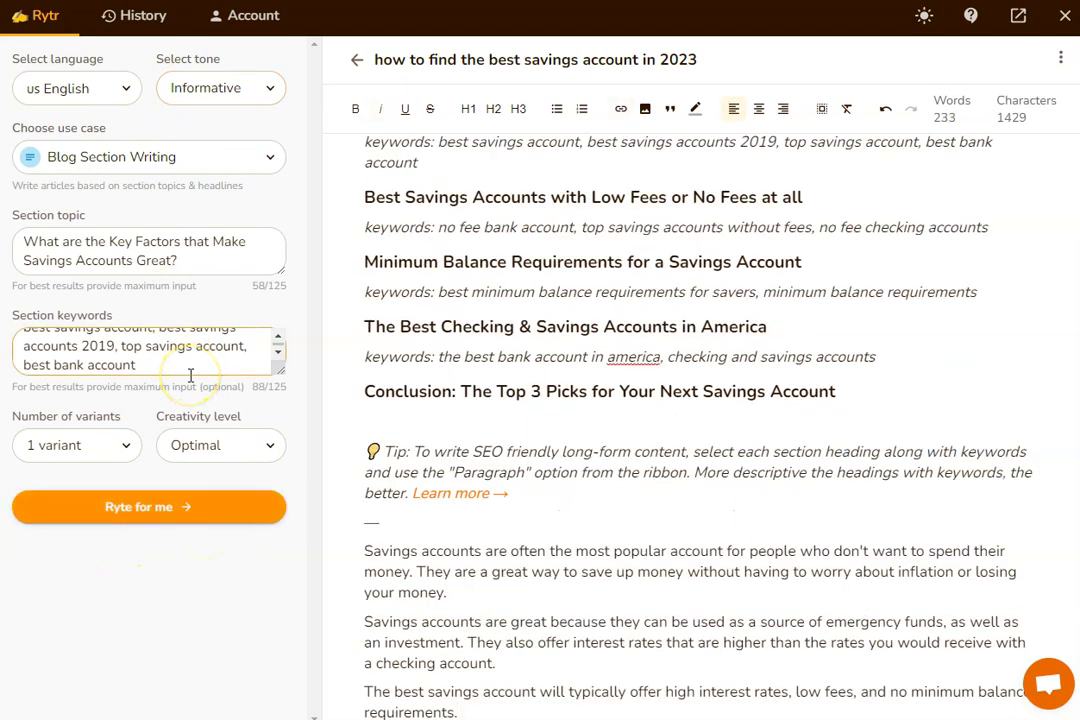
# - Move the three generated savings account paragraphs under the Introduction heading, replacing its keywords line
pyautogui.moveTo(359, 554); pyautogui.dragTo(498, 716)
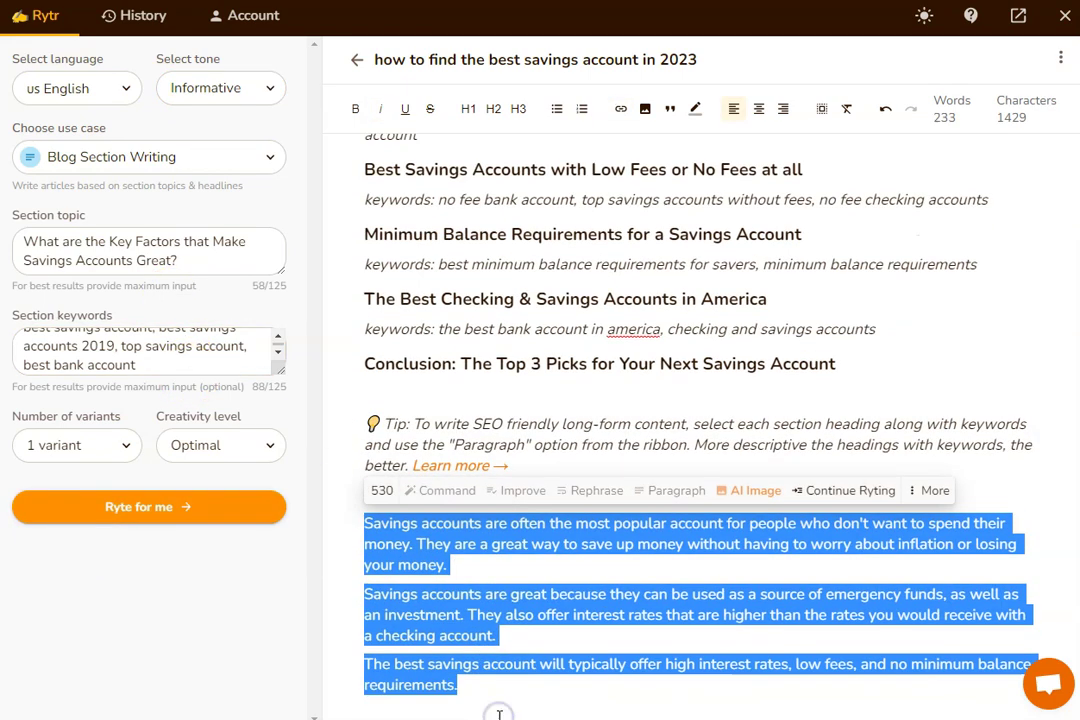
pyautogui.click(501, 632)
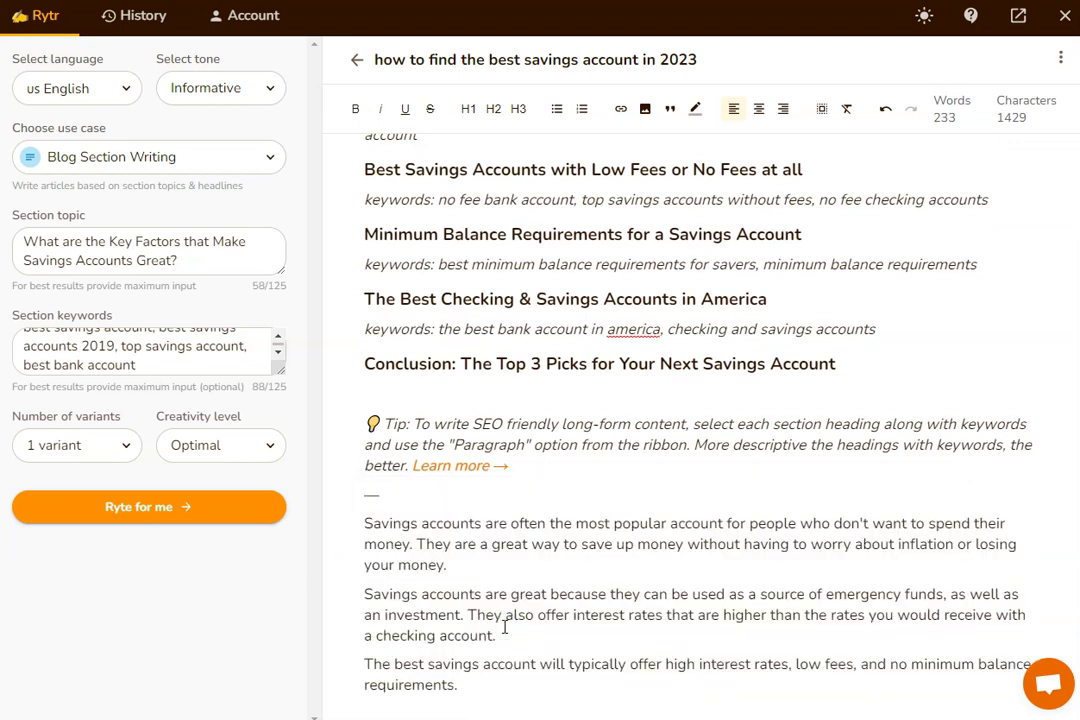
pyautogui.moveTo(474, 690); pyautogui.dragTo(350, 529)
pyautogui.hotkey('ctrl', 'c')
pyautogui.press('Delete')
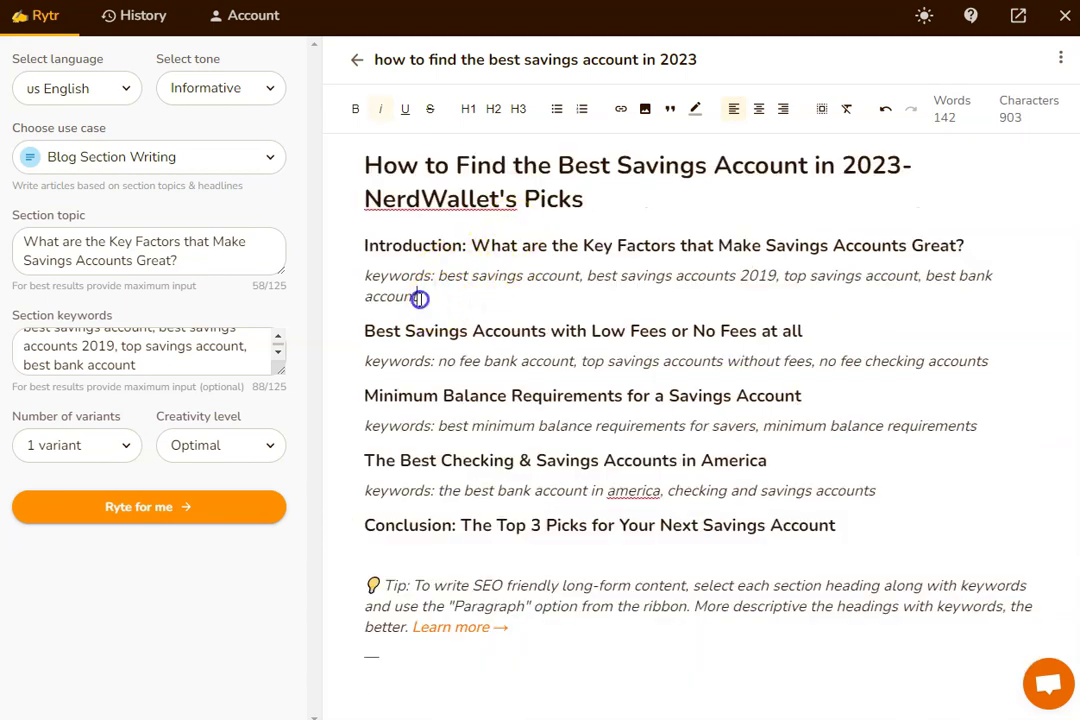
pyautogui.moveTo(422, 297); pyautogui.dragTo(364, 283)
pyautogui.hotkey('ctrl', 'v')
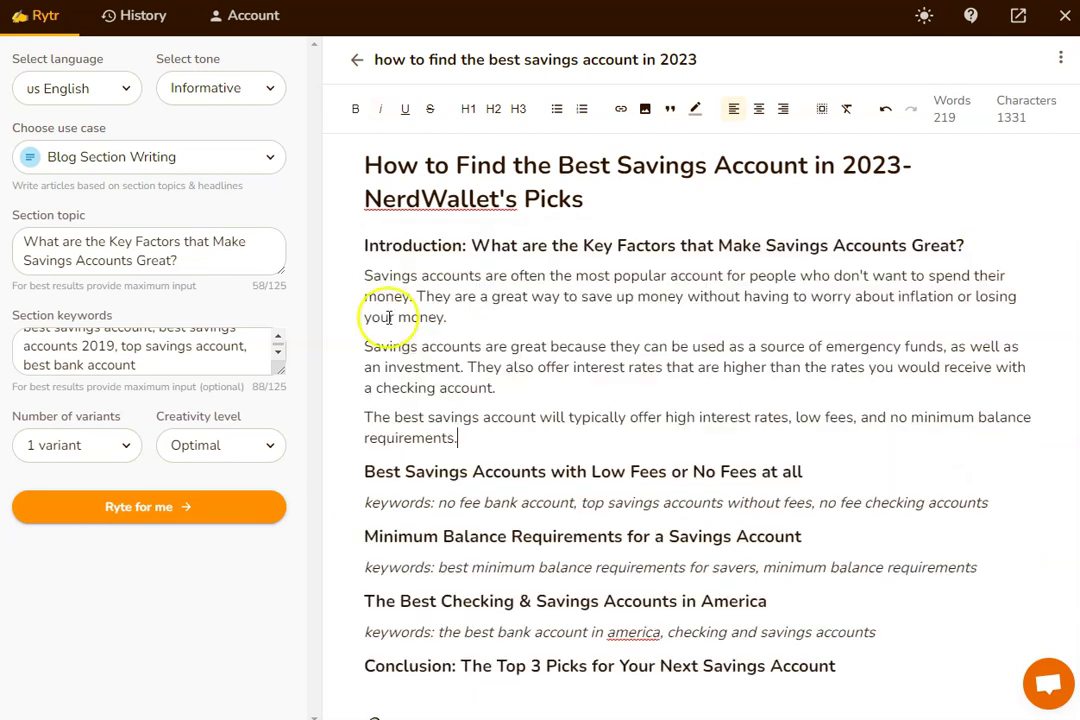
# - Extend the introduction's third paragraph, "The best savings account will typically offer...", with AI-written sentences using Continue Ryting
pyautogui.click(111, 446)
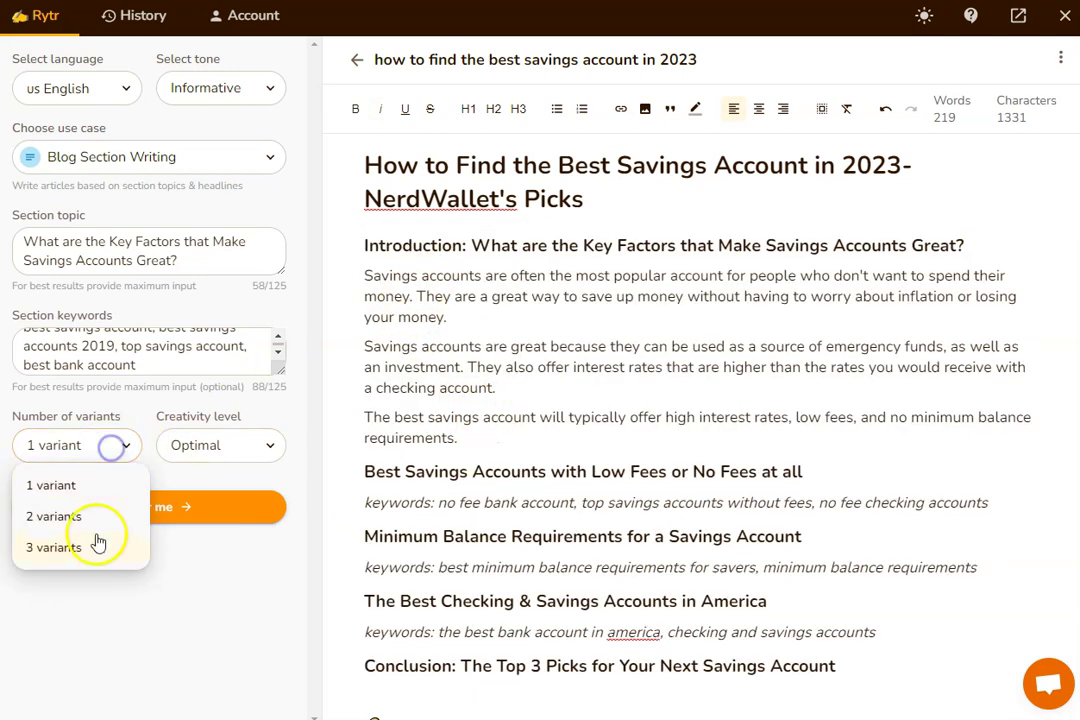
pyautogui.click(451, 325)
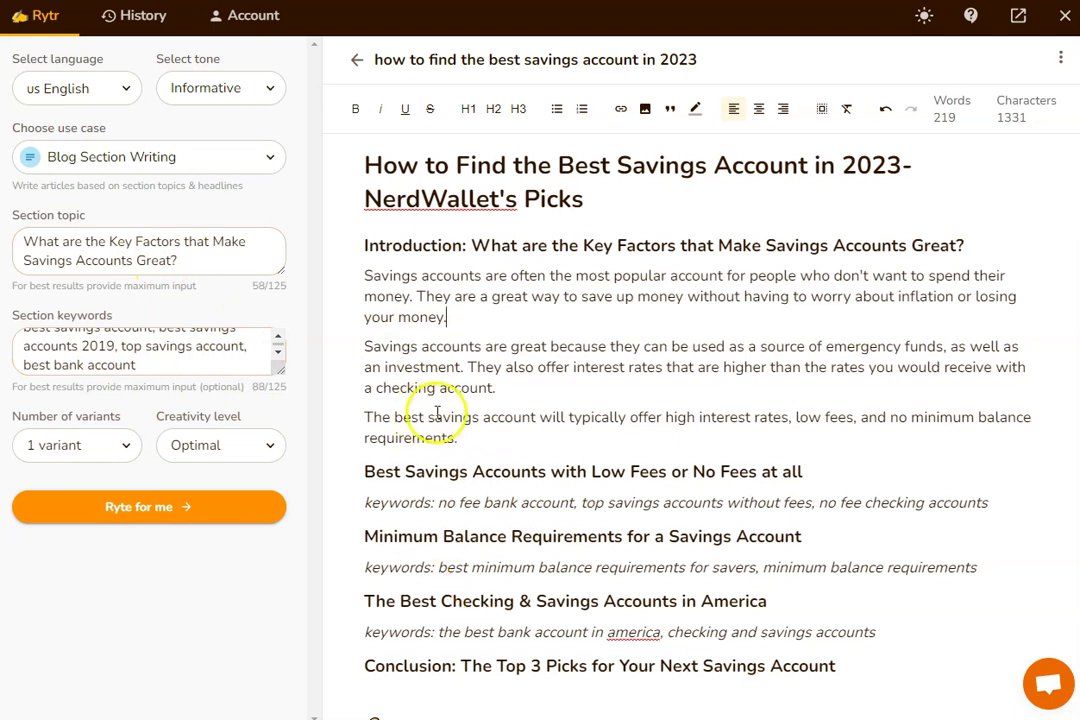
pyautogui.moveTo(475, 436); pyautogui.dragTo(358, 347)
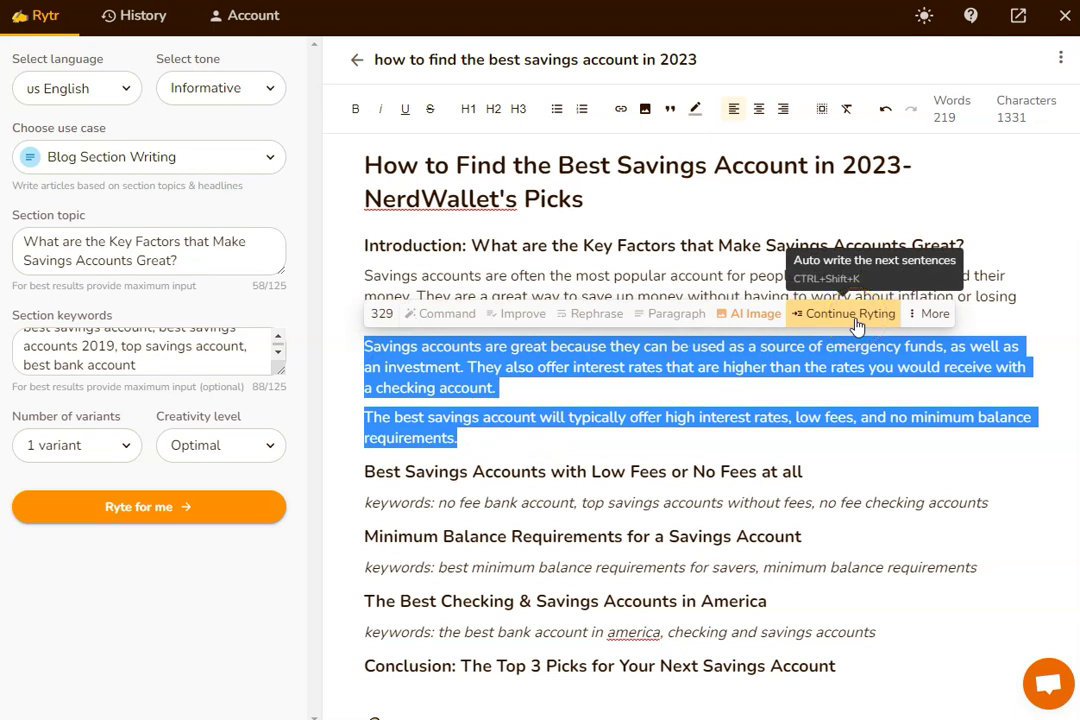
pyautogui.click(521, 434)
pyautogui.moveTo(455, 440); pyautogui.dragTo(360, 424)
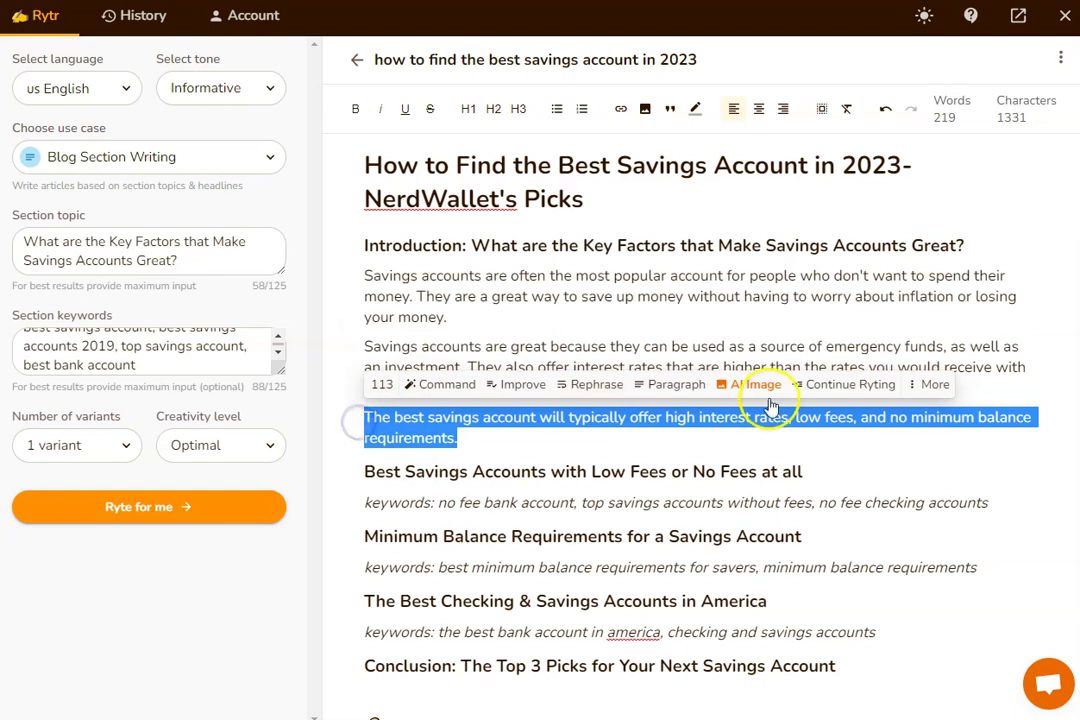
pyautogui.click(842, 384)
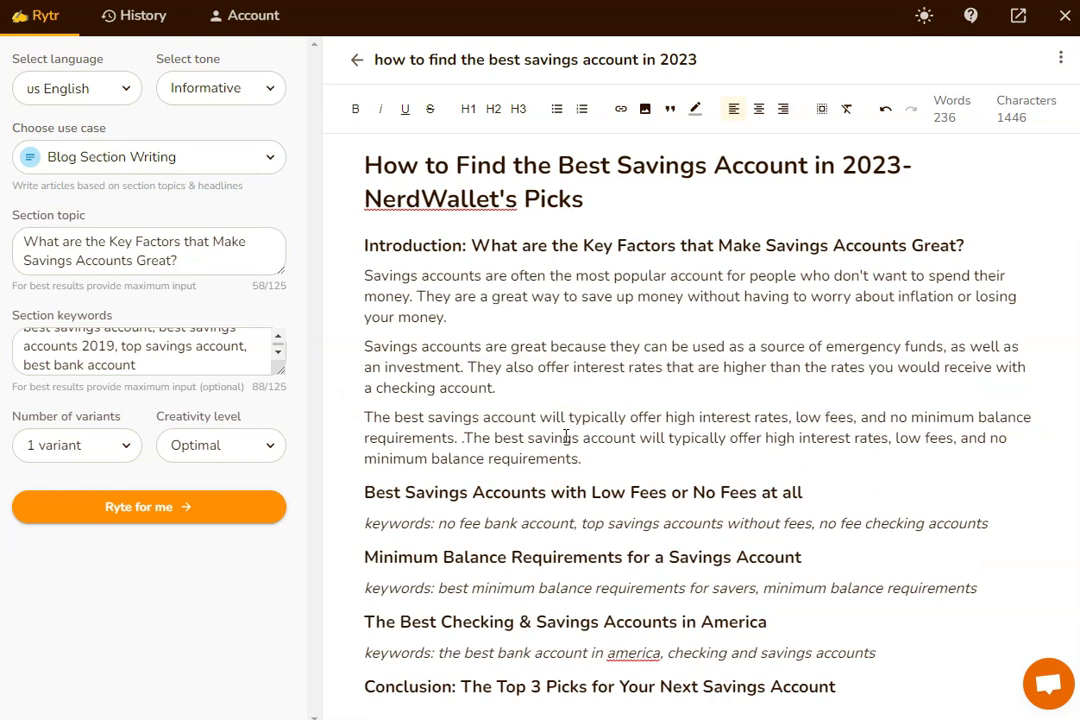
# - Extend the introduction's first paragraph with AI-written sentences using Continue Ryting on the whole paragraph
pyautogui.moveTo(456, 319); pyautogui.dragTo(416, 297)
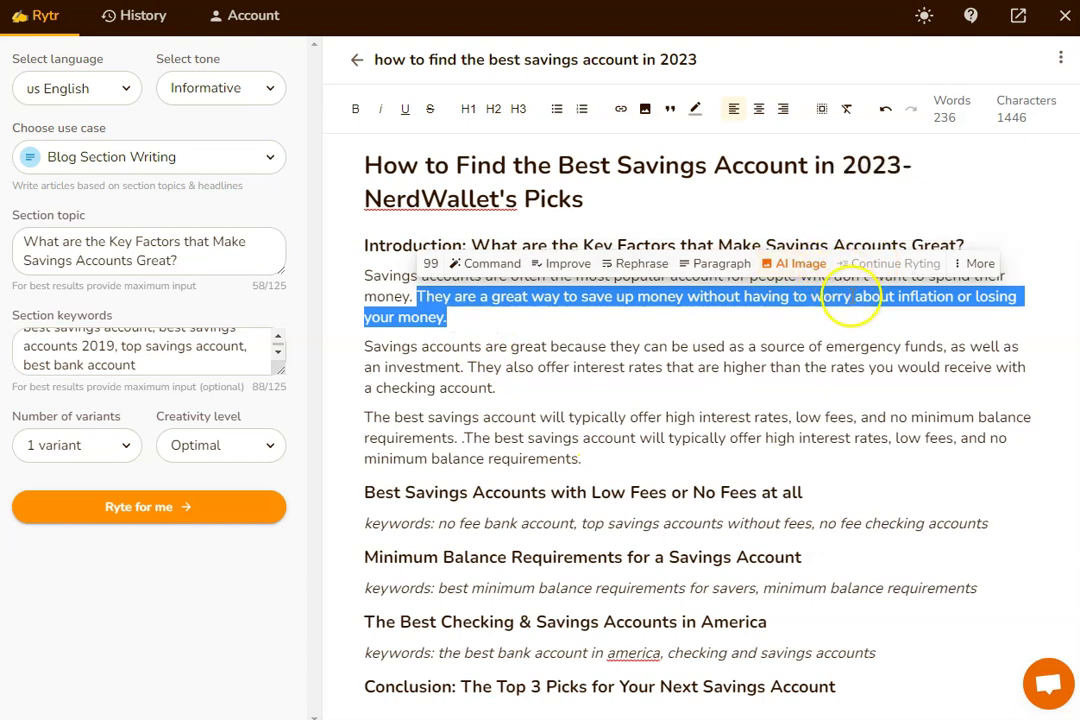
pyautogui.click(634, 325)
pyautogui.moveTo(465, 305); pyautogui.dragTo(369, 282)
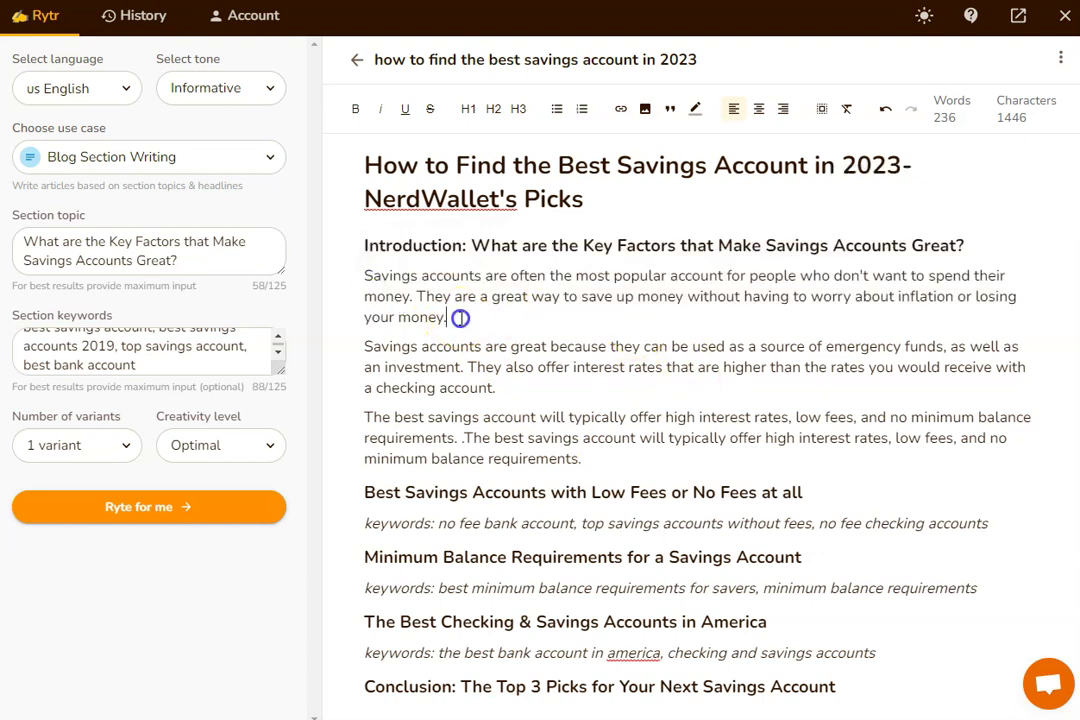
pyautogui.moveTo(458, 313); pyautogui.dragTo(363, 275)
pyautogui.click(838, 245)
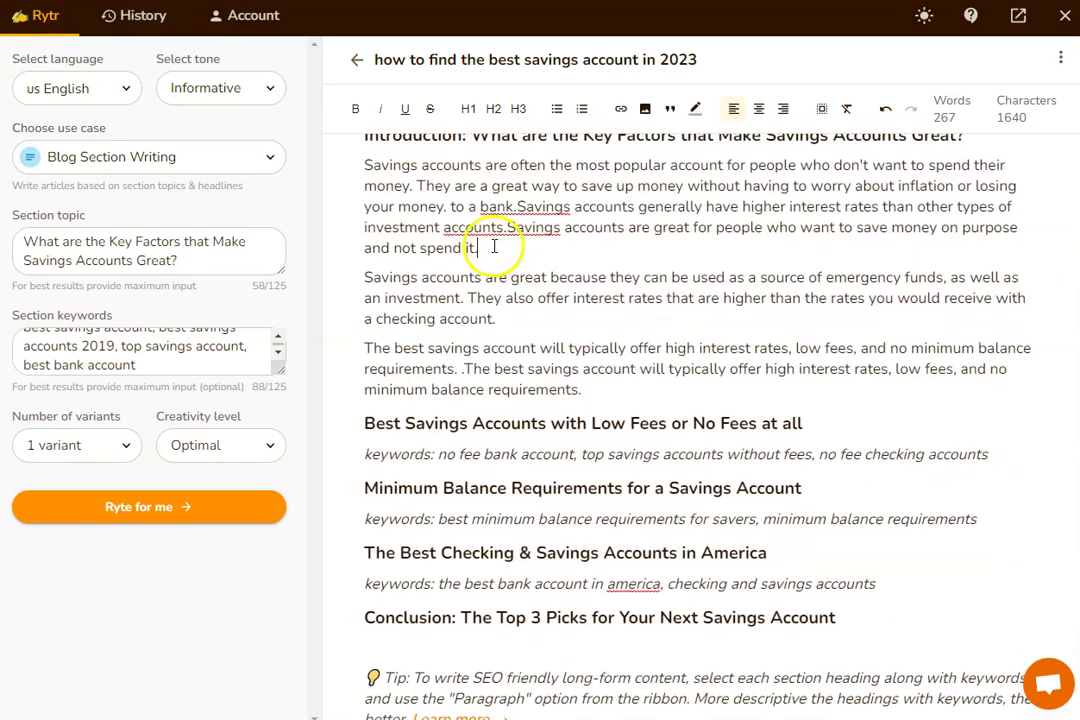
# - Add an empty line after the introduction's last paragraph and check the AI Image option for that paragraph's text
pyautogui.click(609, 393)
pyautogui.press('Return')
pyautogui.moveTo(609, 396); pyautogui.dragTo(362, 345)
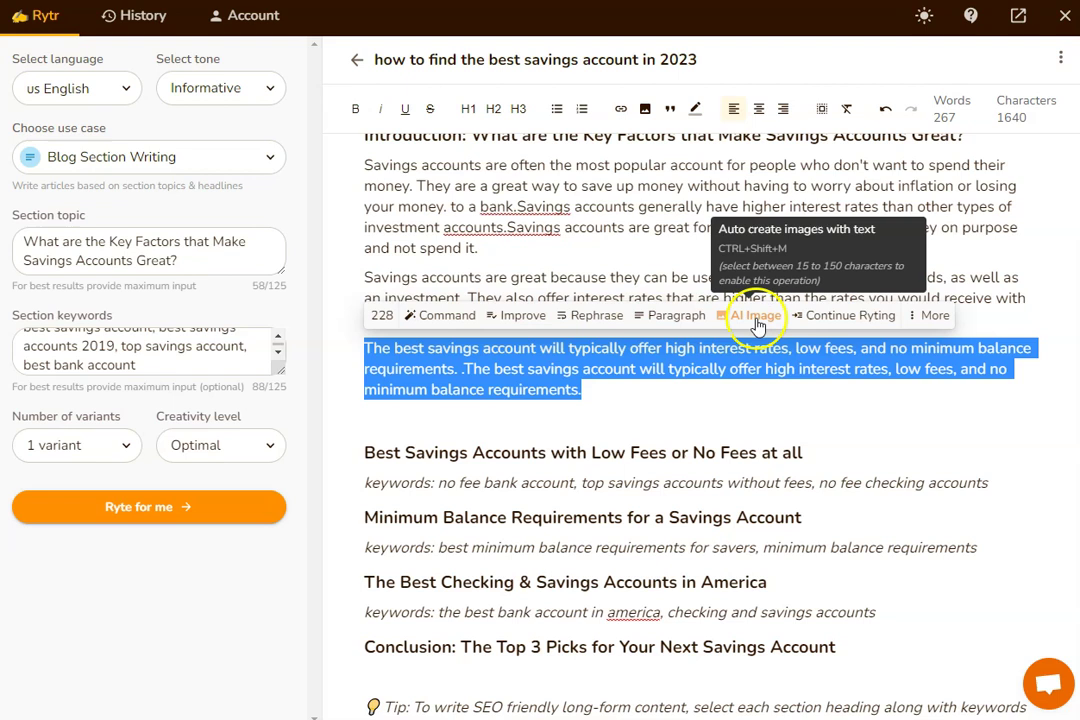
pyautogui.click(472, 388)
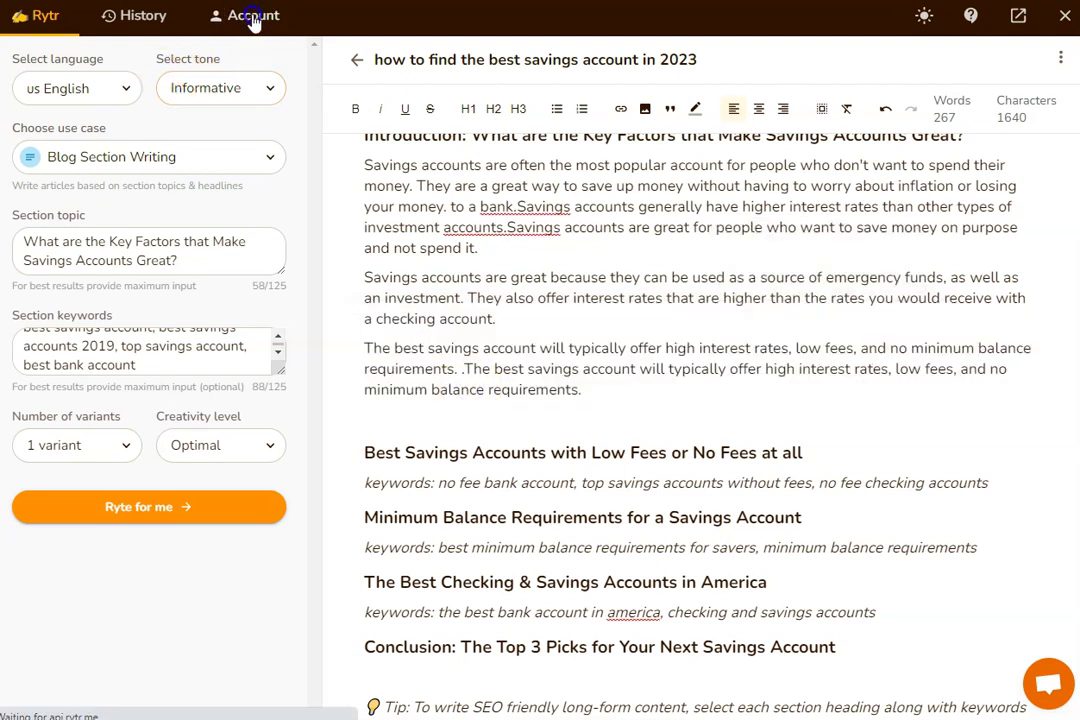
# - Review the account's credit usage and the Unlimited plan's features and yearly price, and return to the writing workspace
pyautogui.click(251, 16)
pyautogui.moveTo(766, 160)
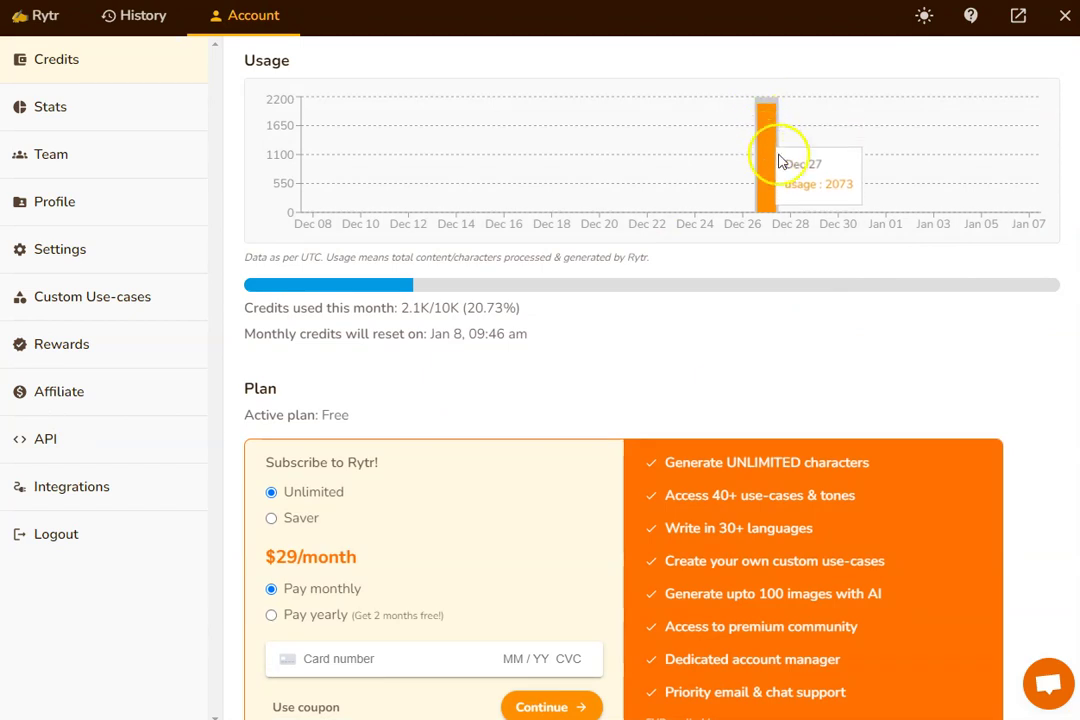
pyautogui.scroll(-2, 640, 400)
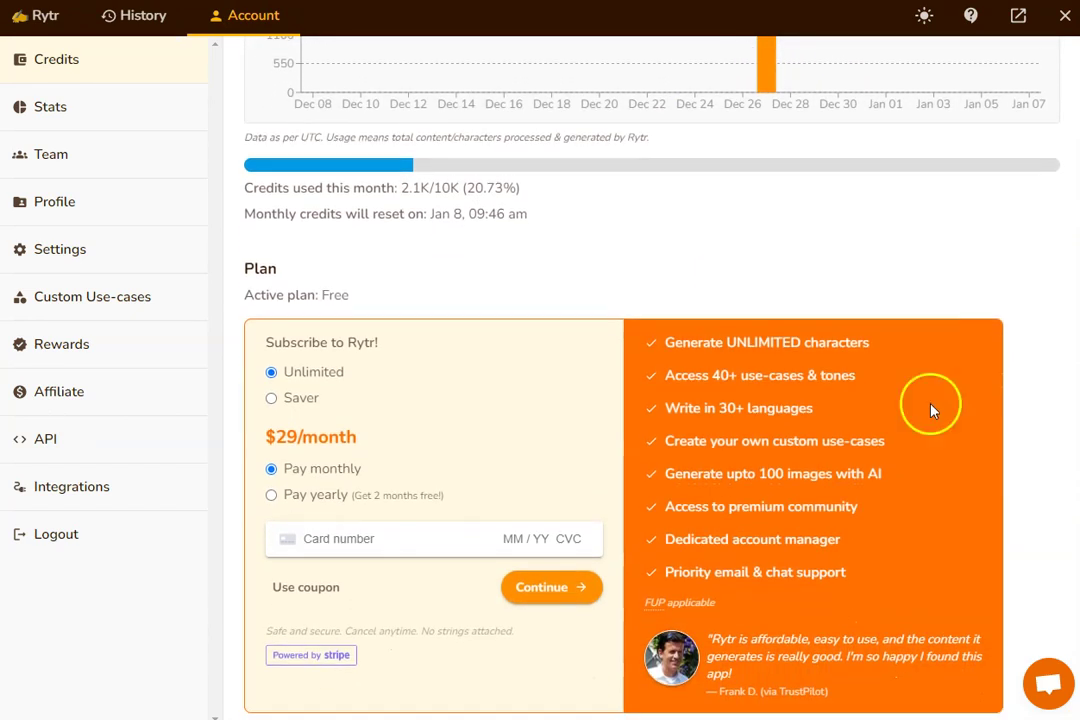
pyautogui.moveTo(665, 473); pyautogui.dragTo(897, 484)
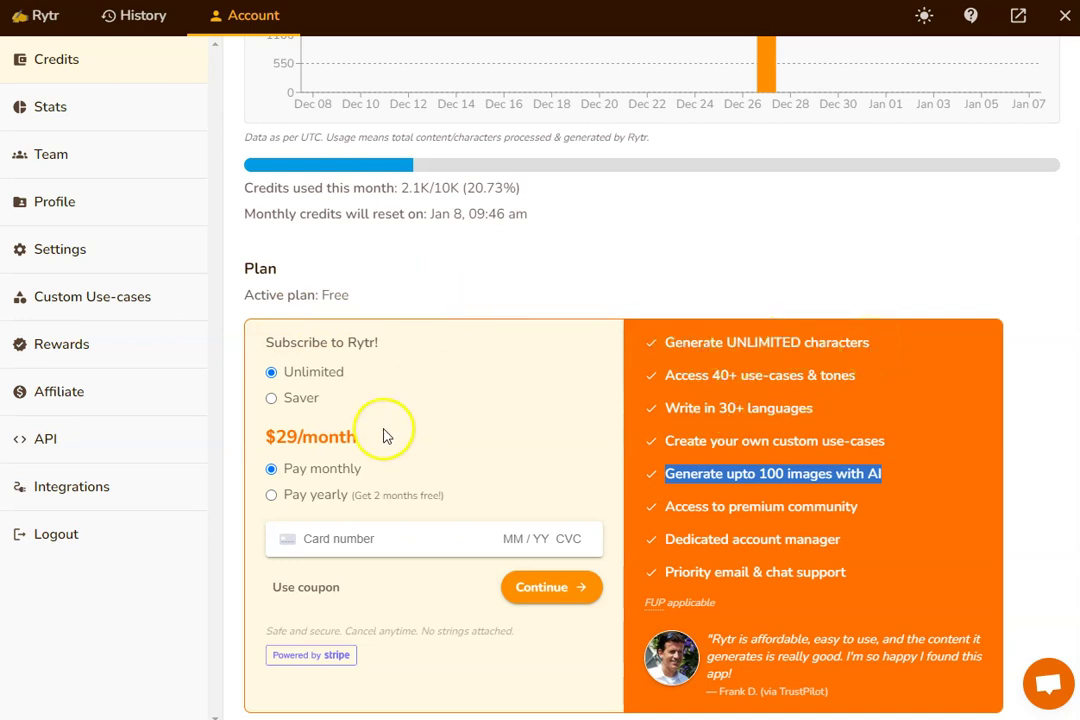
pyautogui.click(310, 497)
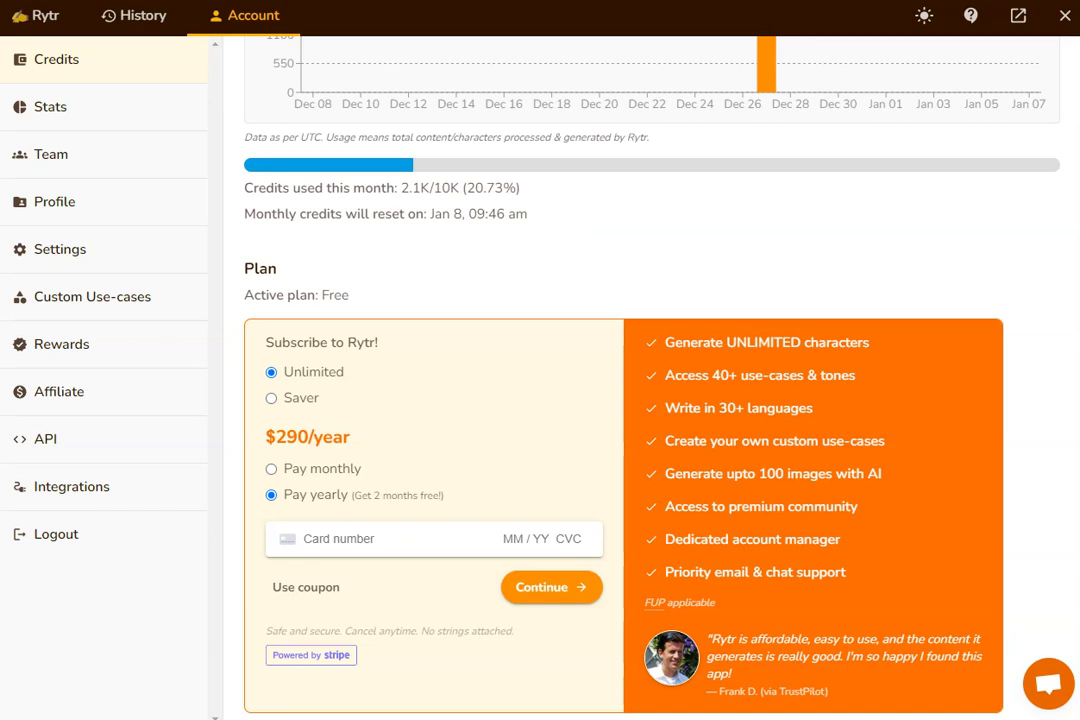
pyautogui.scroll(1, 560, 243)
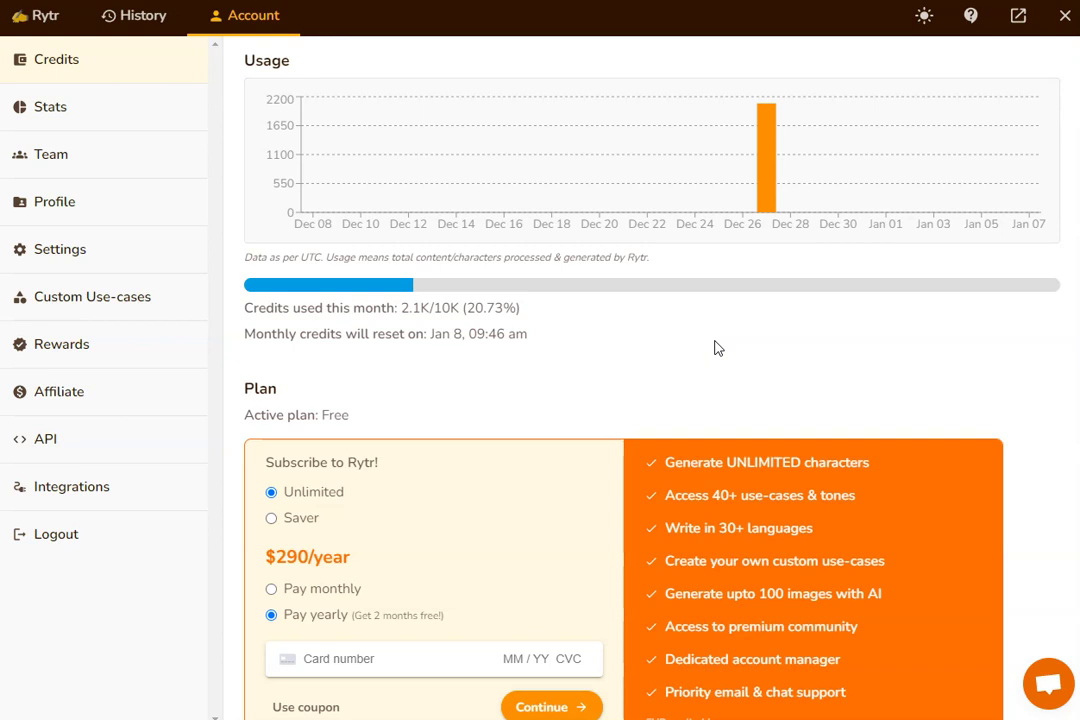
pyautogui.click(45, 14)
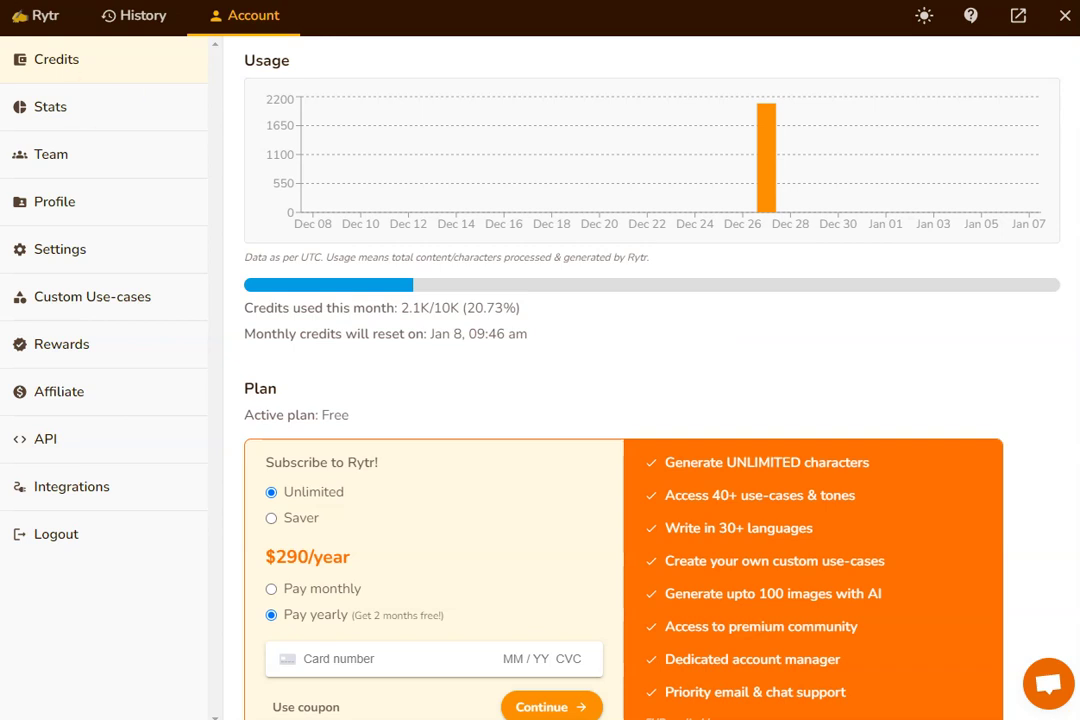